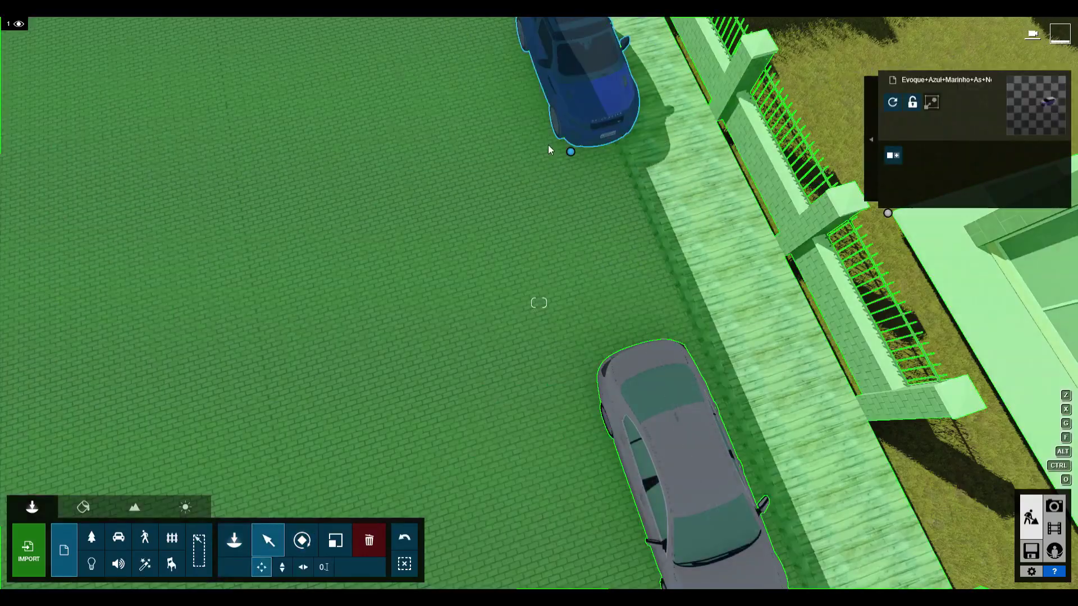
Park the dark blue car at the curb just ahead of the silver car.
left_click_drag(549, 149, 591, 303)
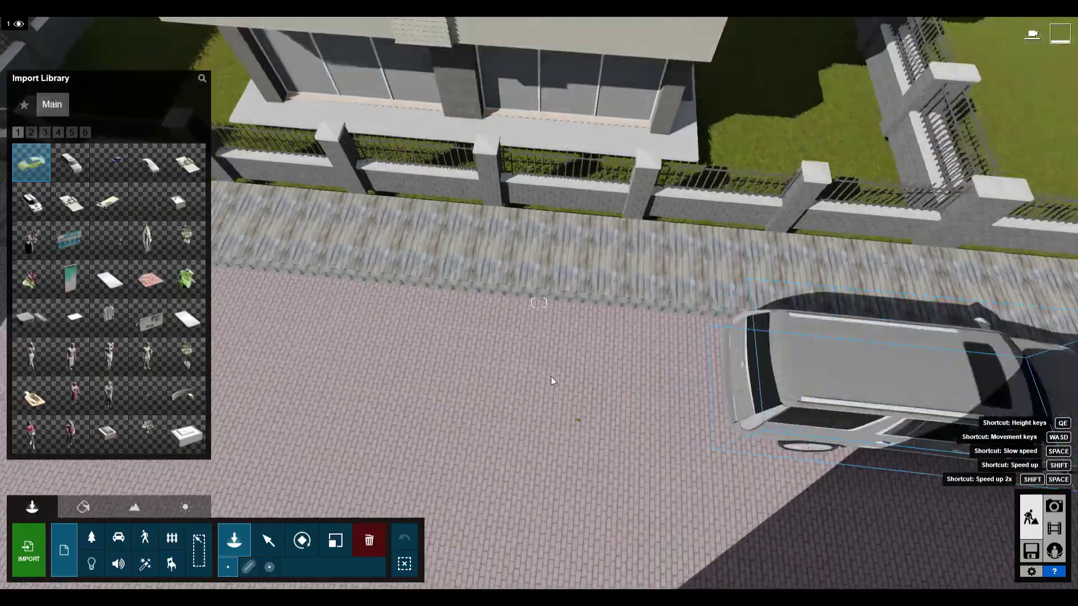
Place the yellow 911 on the street as another parked car.
left_click(550, 376)
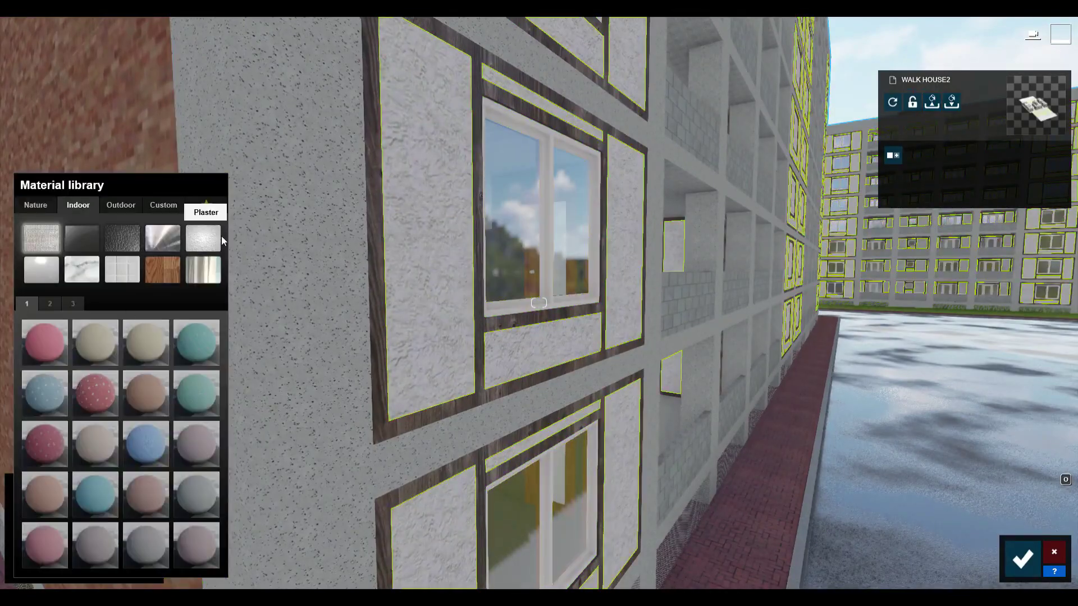
Apply a smooth stucco material to the WALK HOUSE2 framed wall panels.
left_click(221, 241)
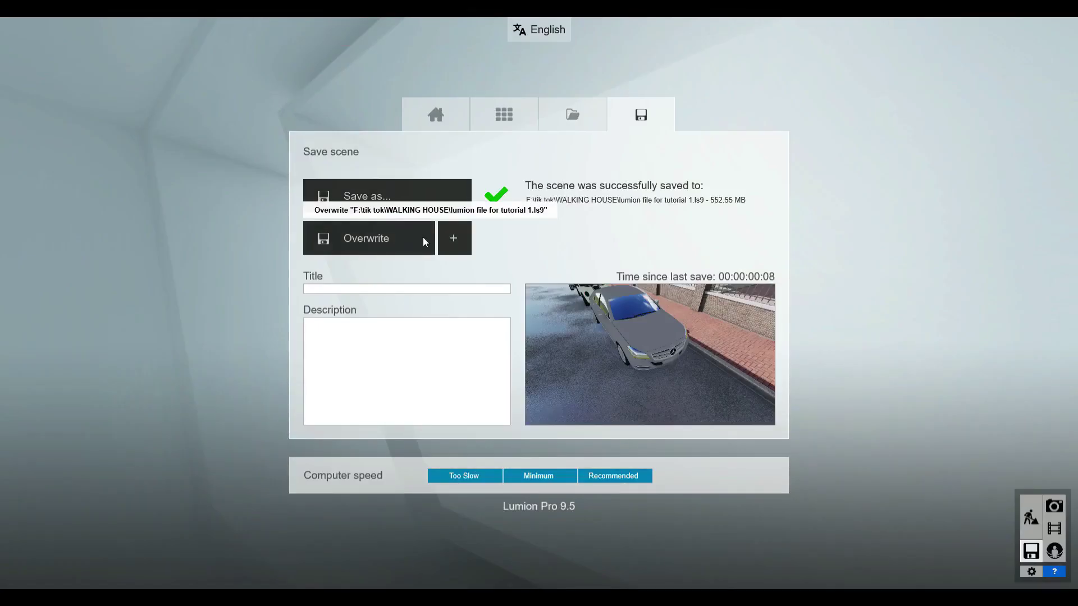
Overwrite the saved scene file 'lumion file for tutorial 1.ls9'.
left_click(424, 242)
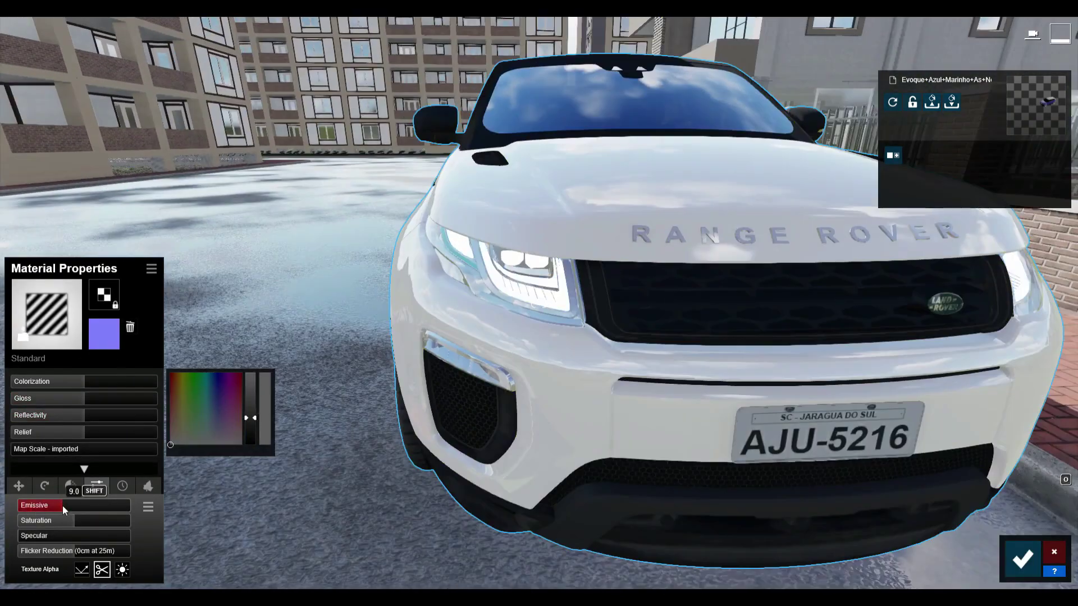
Fly the view toward the Range Rover's left headlight.
key("w")
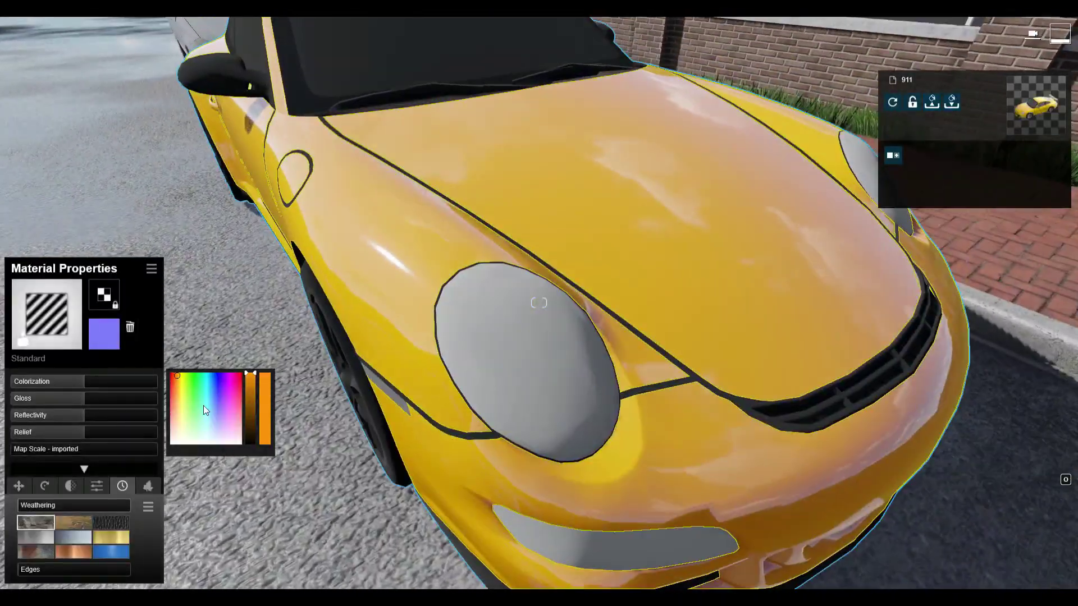
Pick a new body paint colour for the 911.
left_click(213, 407)
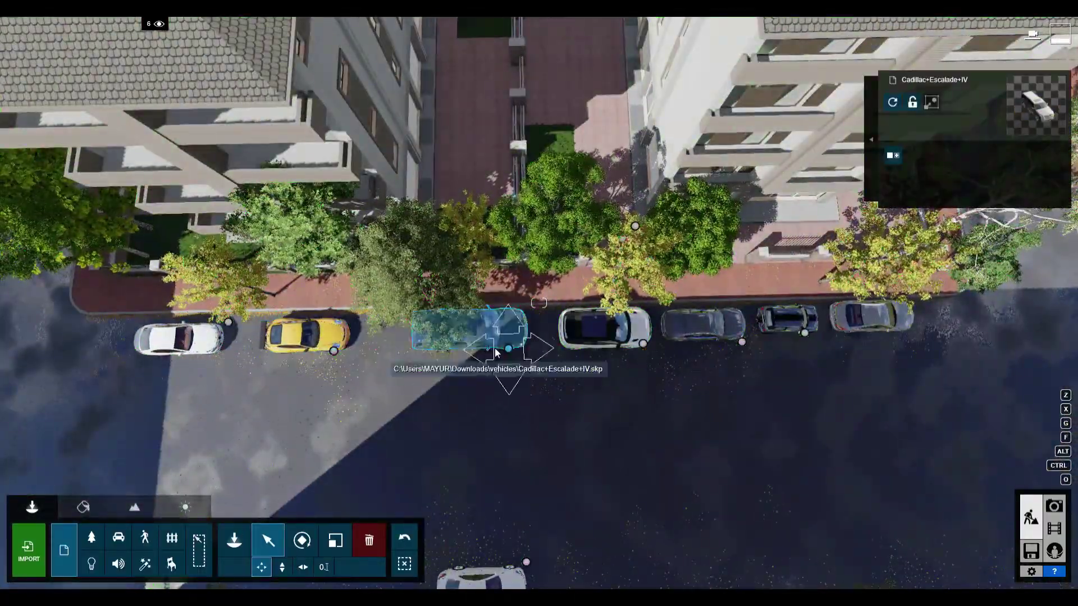
Slide the Cadillac Escalade into the row of parked cars.
left_click_drag(653, 348, 628, 350)
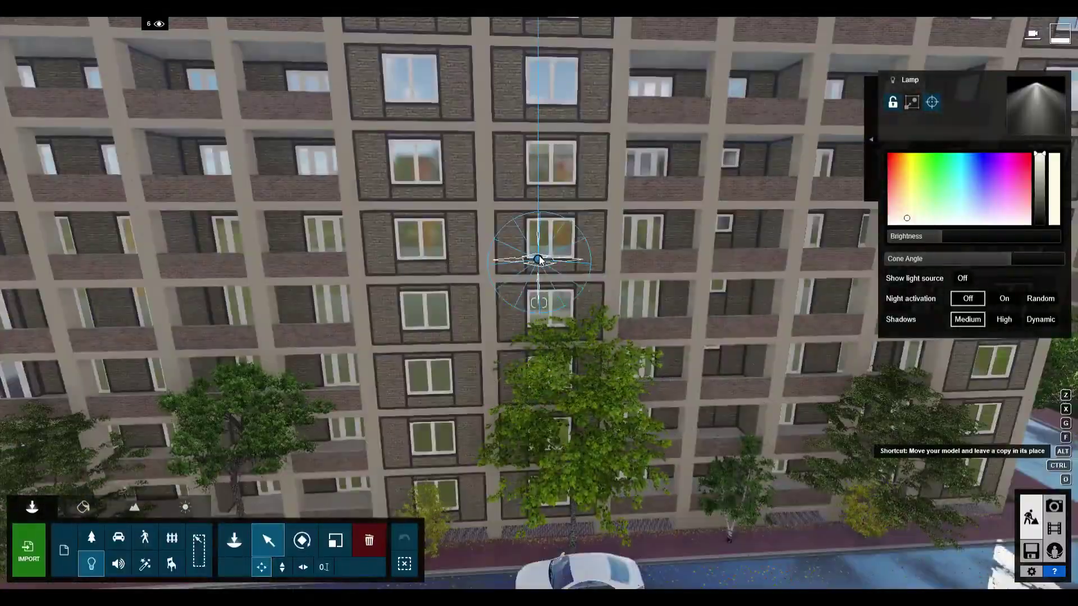
Place a copy of the lamp further right on the building.
left_click_drag(539, 260, 630, 258, "alt")
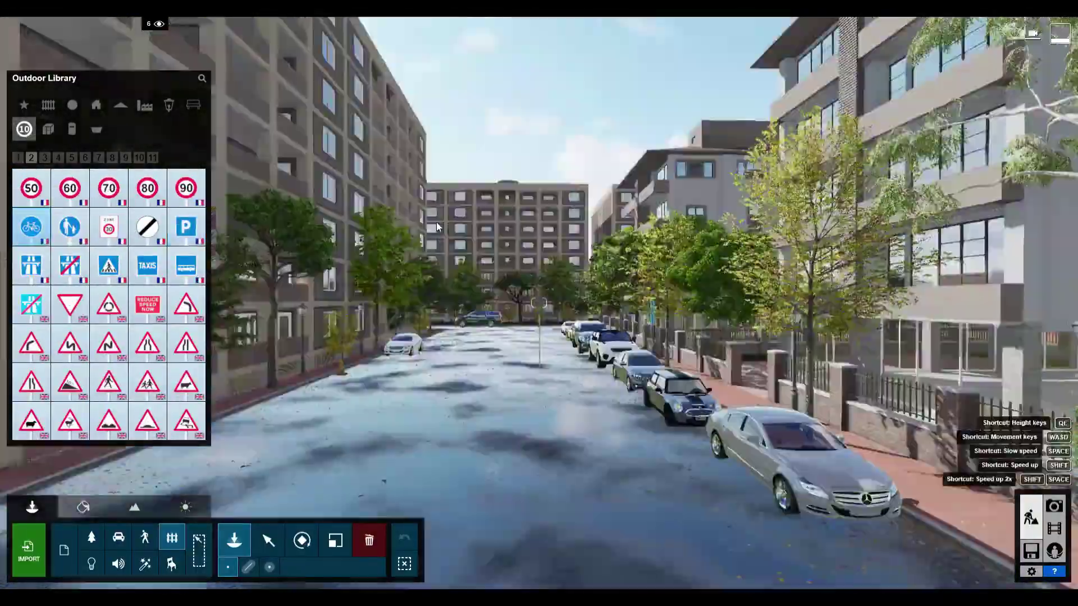
Browse another page of road signs, select the police car, and switch to Photo mode.
left_click(58, 158)
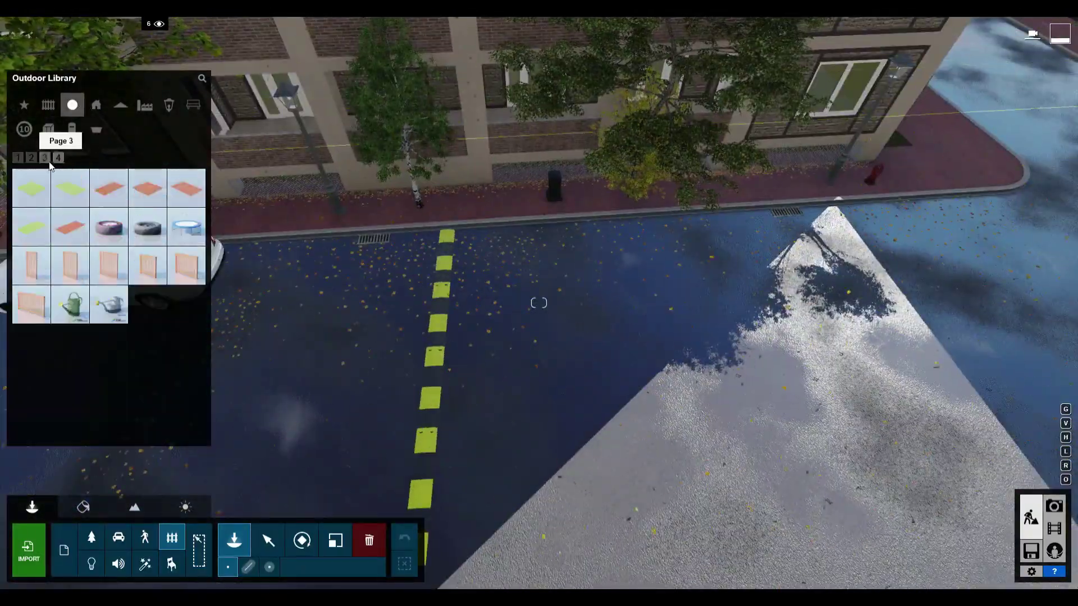
left_click(276, 542)
left_click(685, 270)
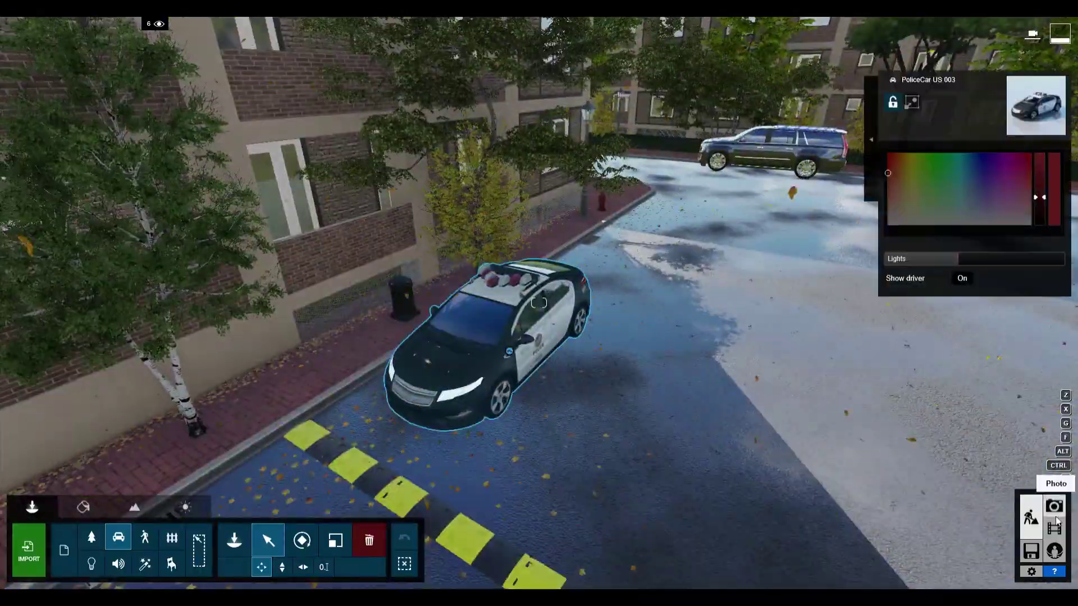
left_click(1053, 505)
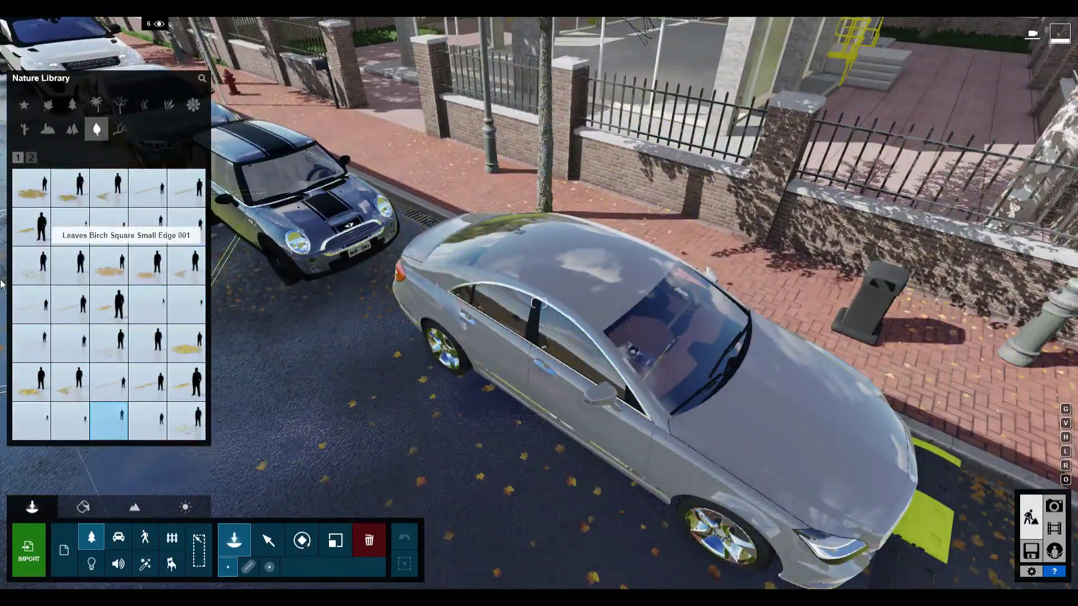
Drop Leaves Birch Square Small Edge 001 onto the silver car's roof, then fly toward the Mini.
left_click(602, 258)
left_click(301, 540)
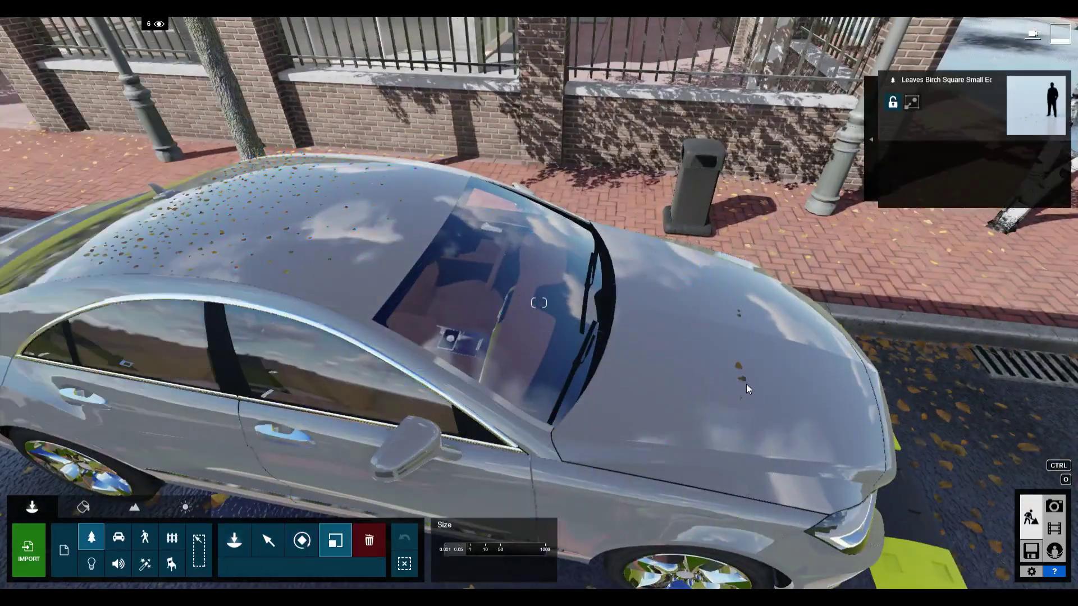
right_click_drag(619, 371, 216, 395)
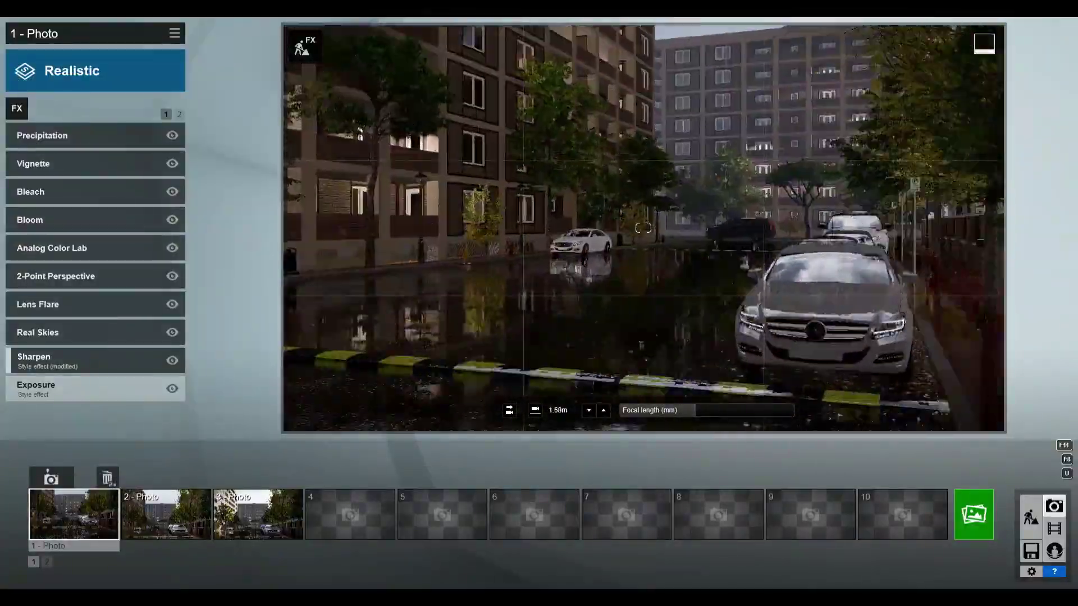
Render the rainy street photo at 3840x2160 print resolution, restarting after a cancelled render.
left_click(972, 523)
left_click(564, 465)
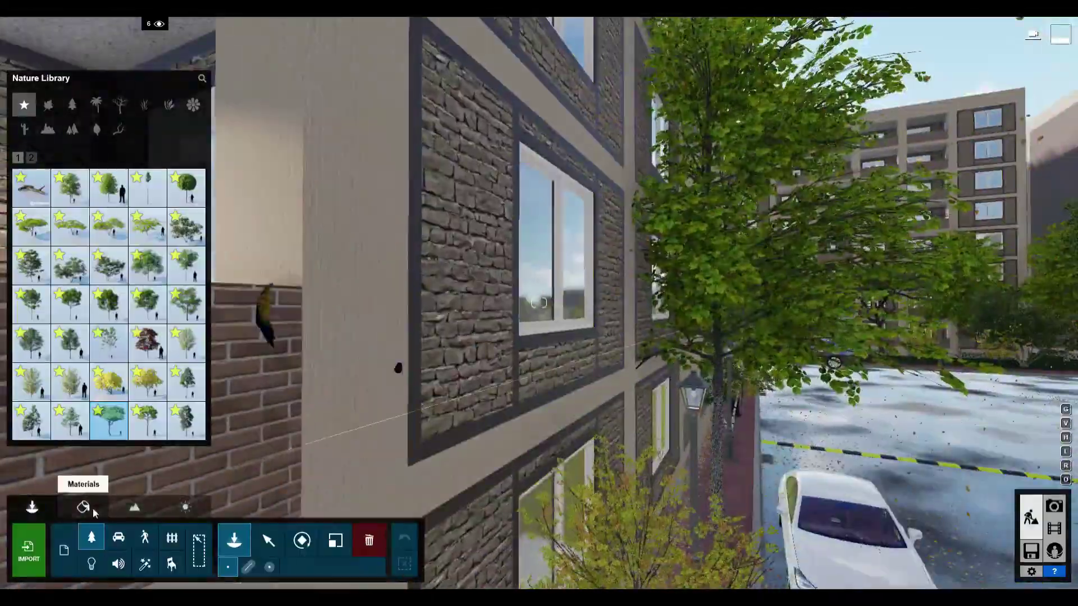
left_click(94, 511)
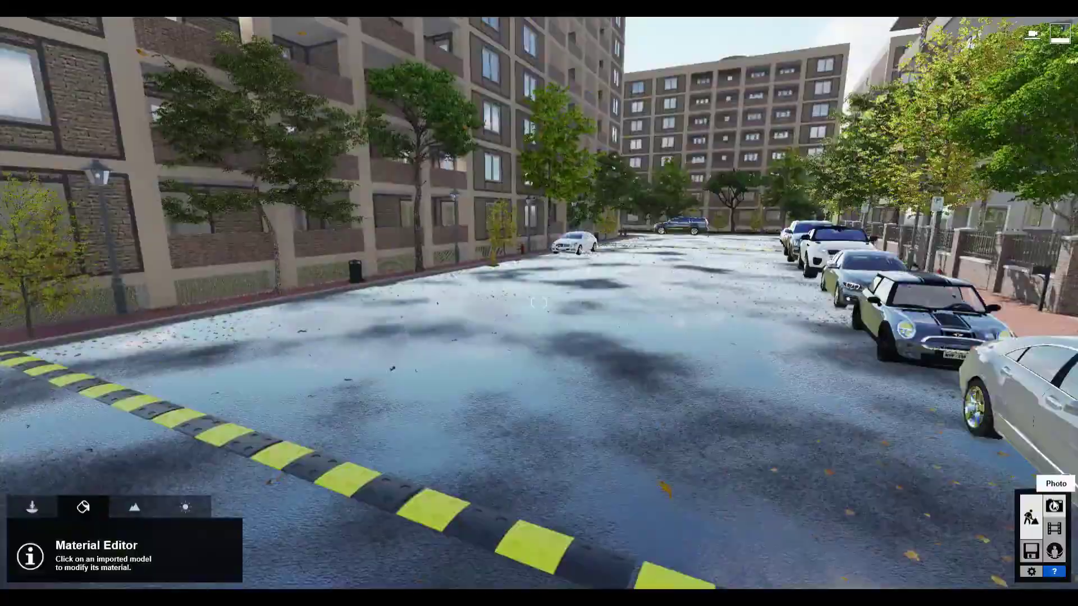
left_click(1054, 505)
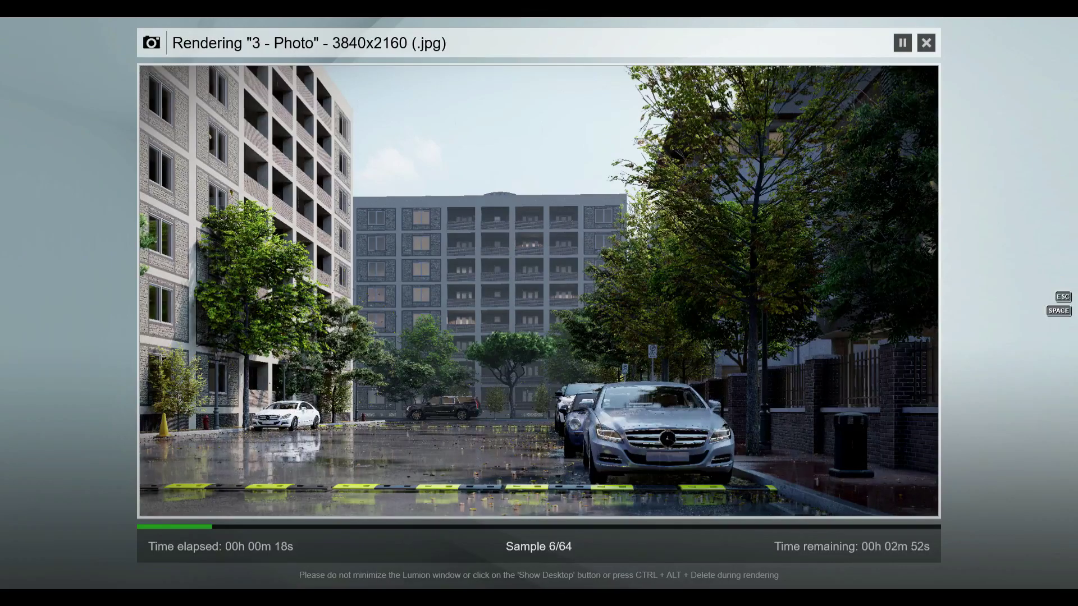
key("Escape")
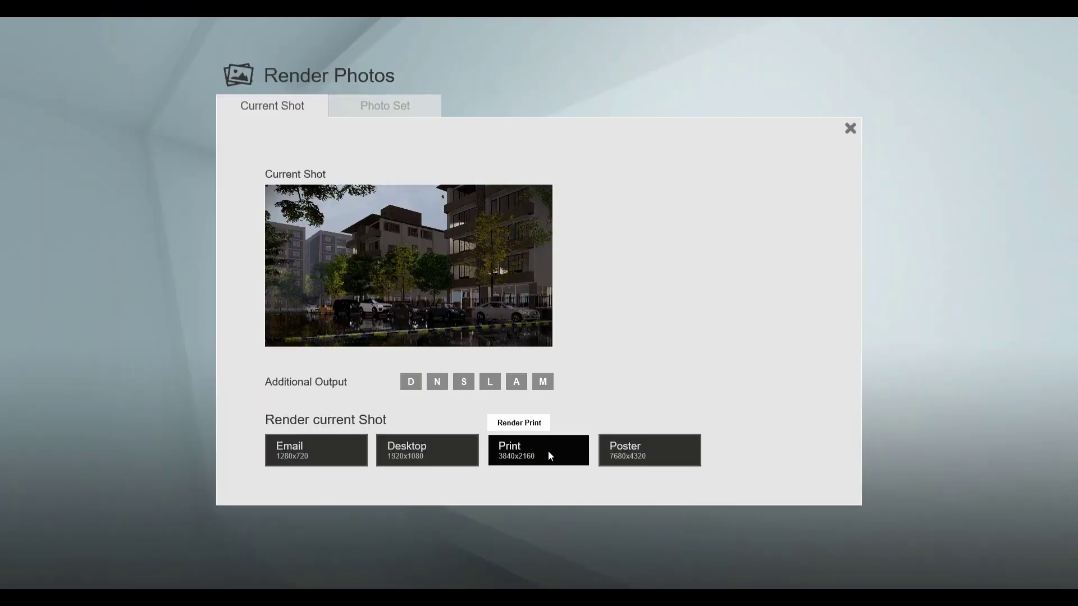
left_click(548, 450)
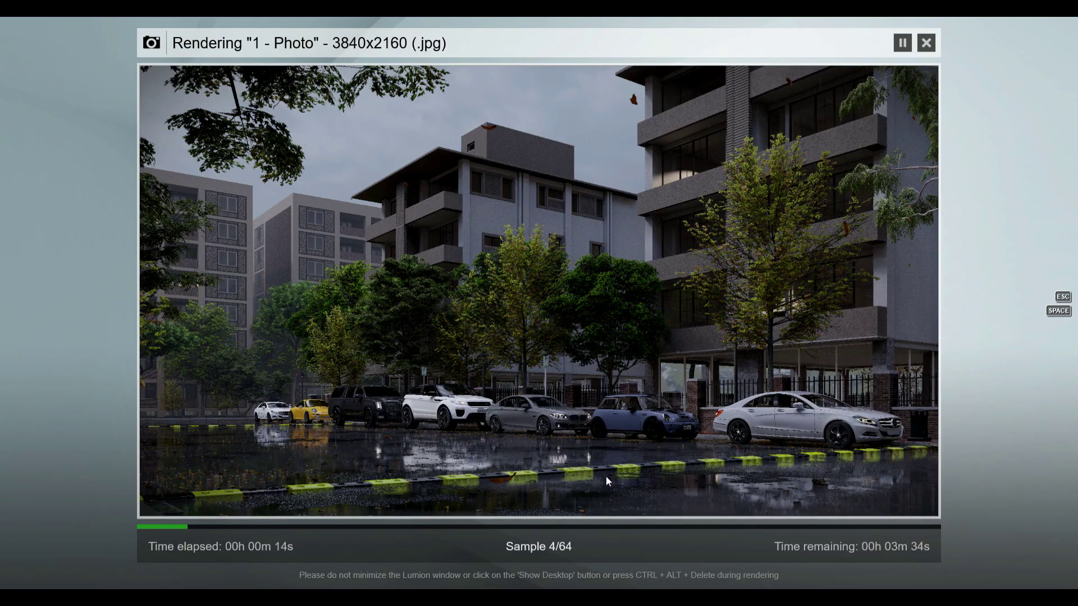
Park a Cadillac Escalade on the opposite curb near the white Range Rover.
left_click(901, 43)
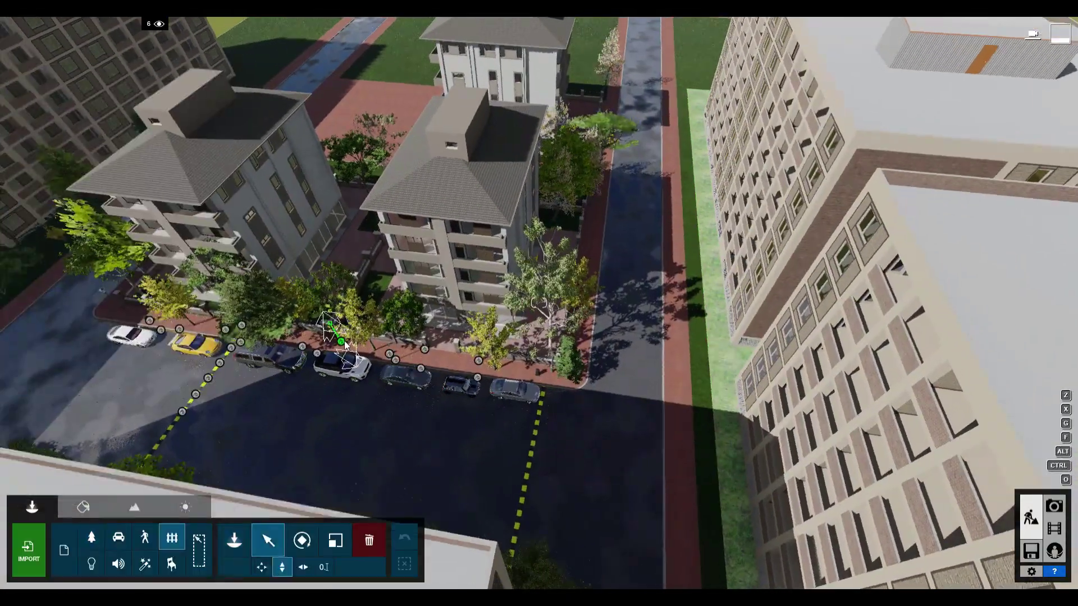
scroll(475, 348, "up", 2)
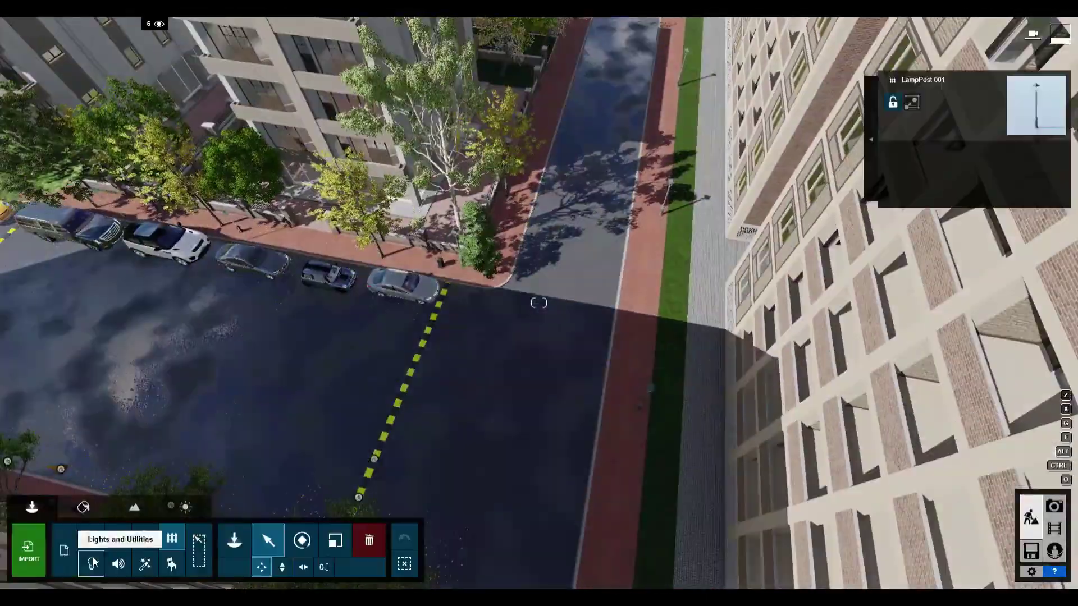
left_click(202, 264)
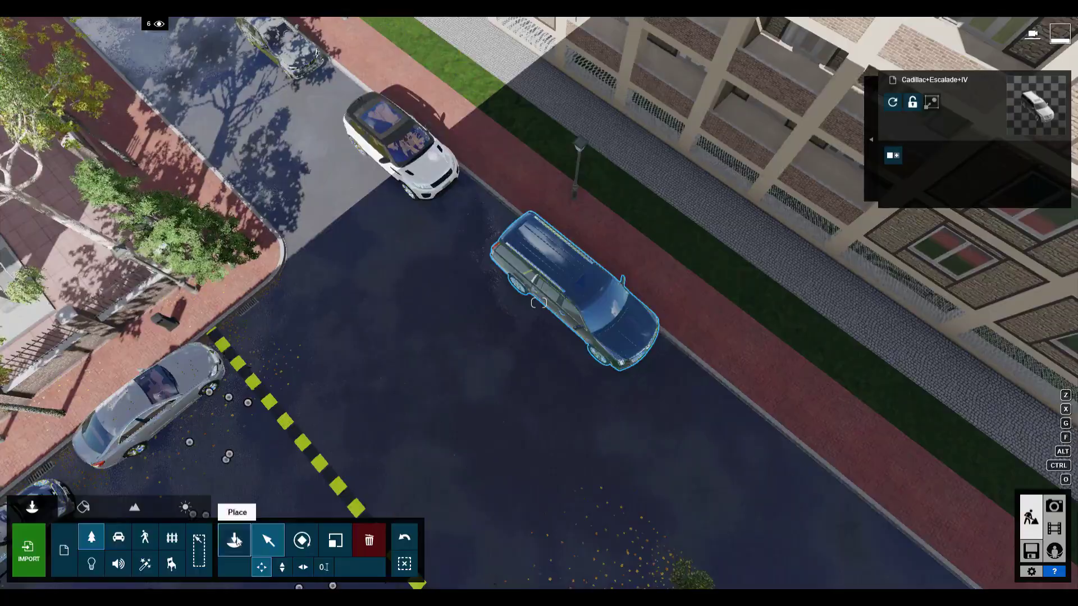
left_click(234, 539)
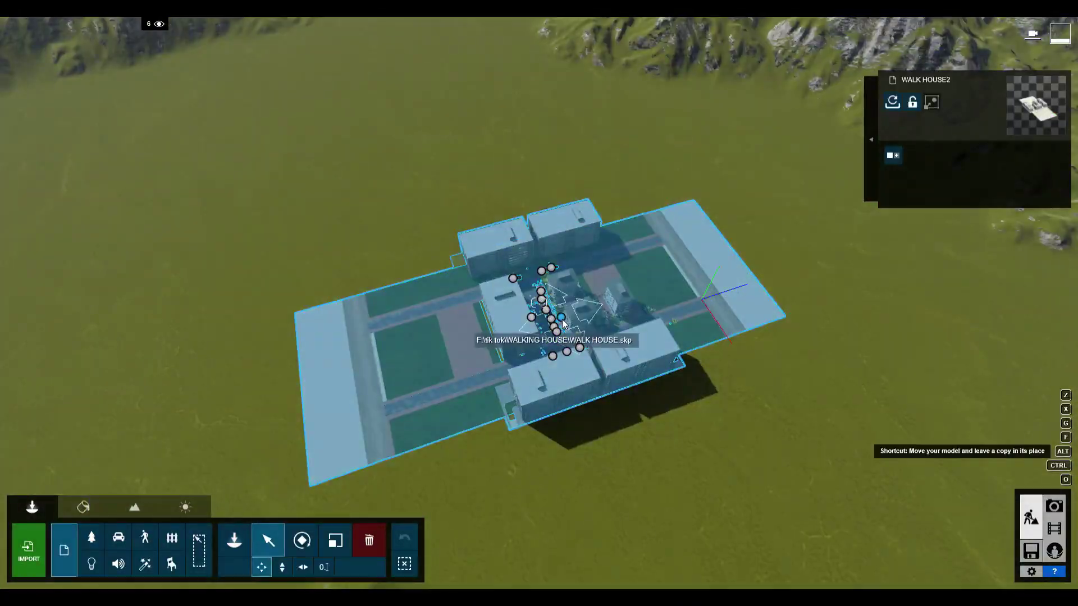
Scatter fallen leaf items from the Nature library across the wet road.
left_click_drag(562, 318, 907, 231, "alt")
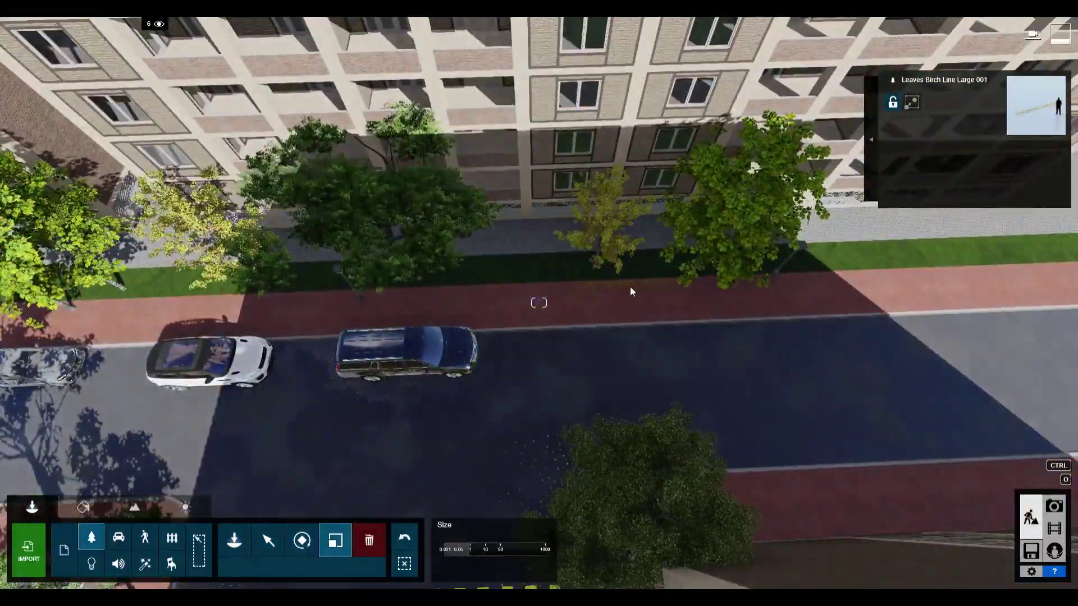
left_click(406, 560)
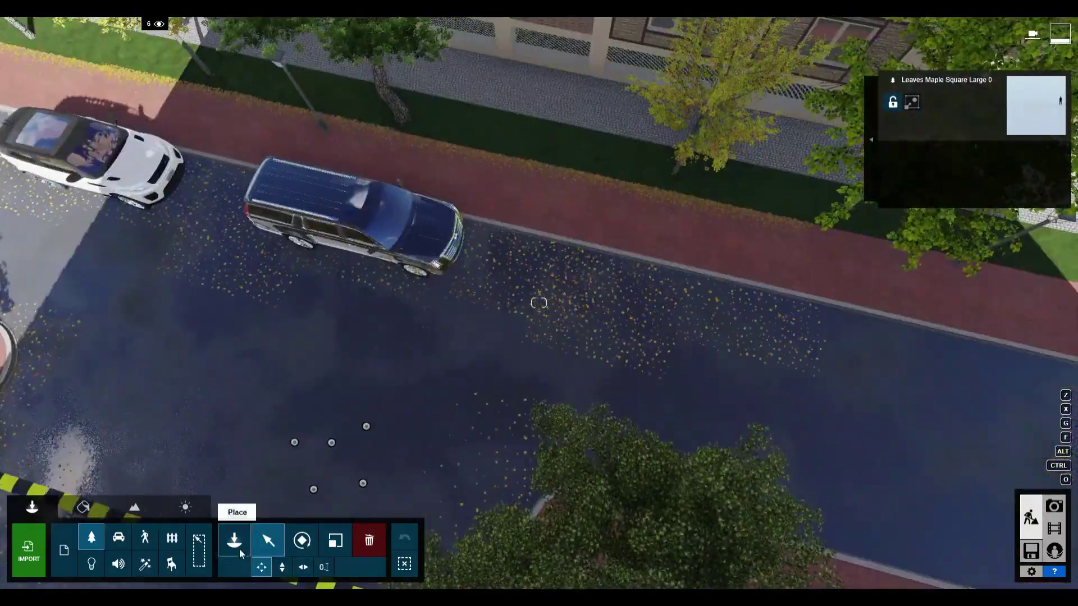
left_click(234, 540)
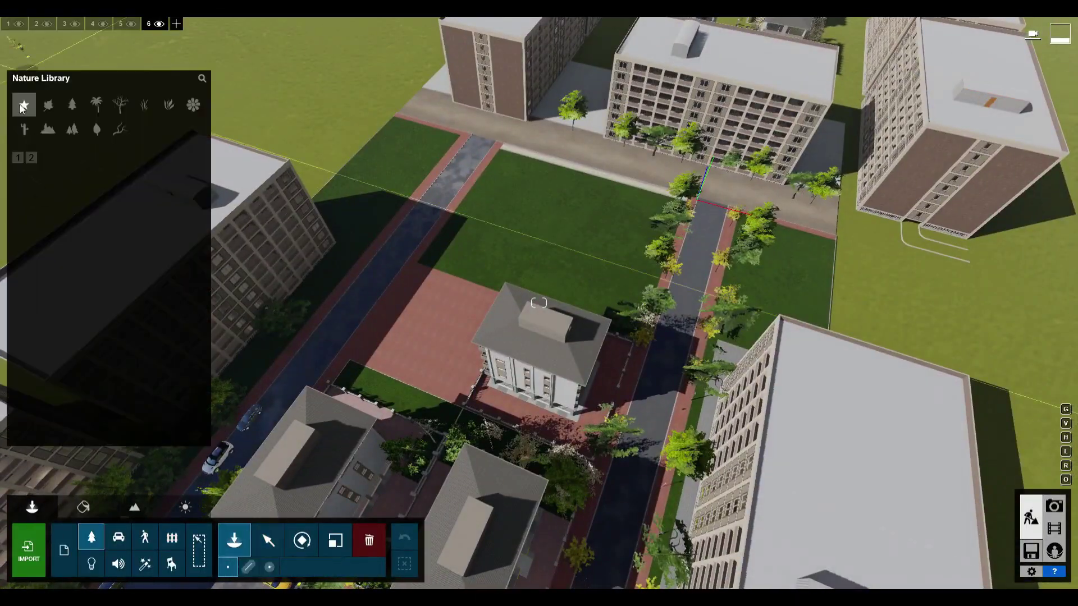
Render '3 - Photo' as a 3840x2160 JPG, then open the clip's camera keyframes.
left_click(22, 107)
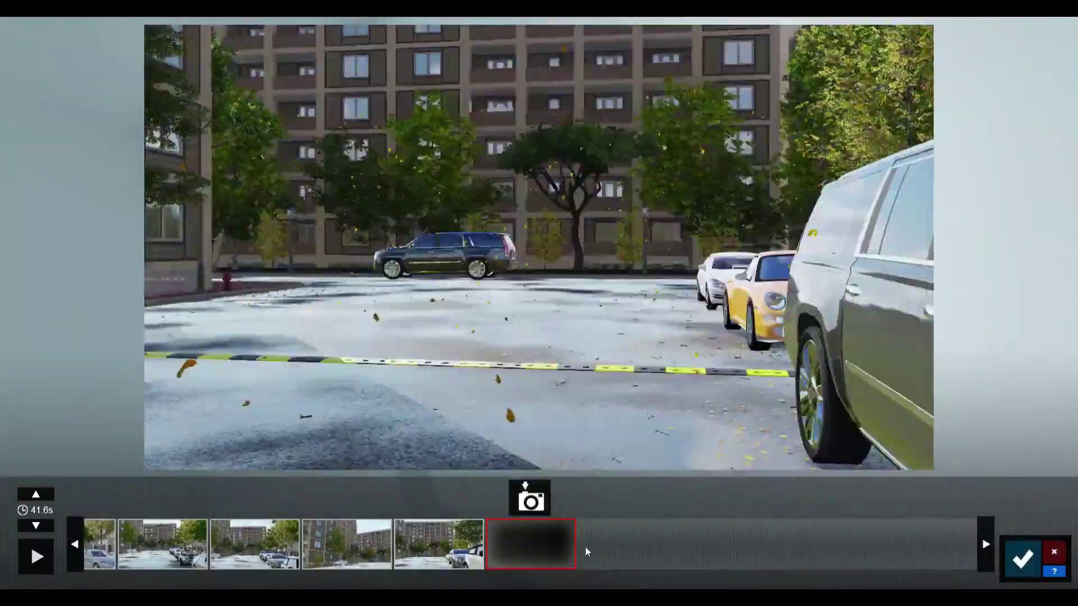
Add several new street camera keyframes after the fifth, extending the clip to 1:11.
left_click(459, 549)
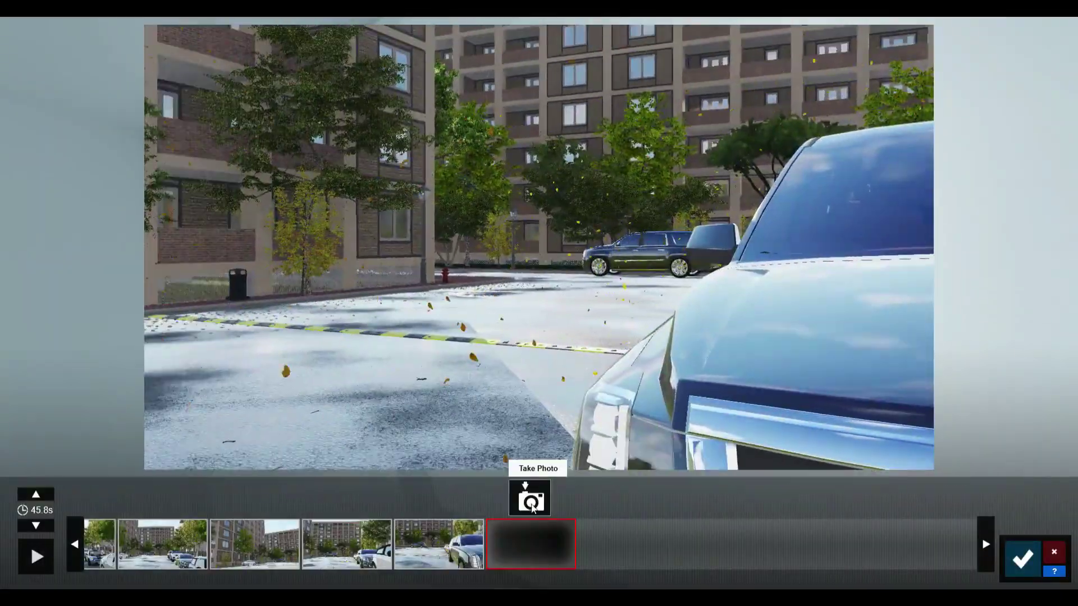
left_click(530, 498)
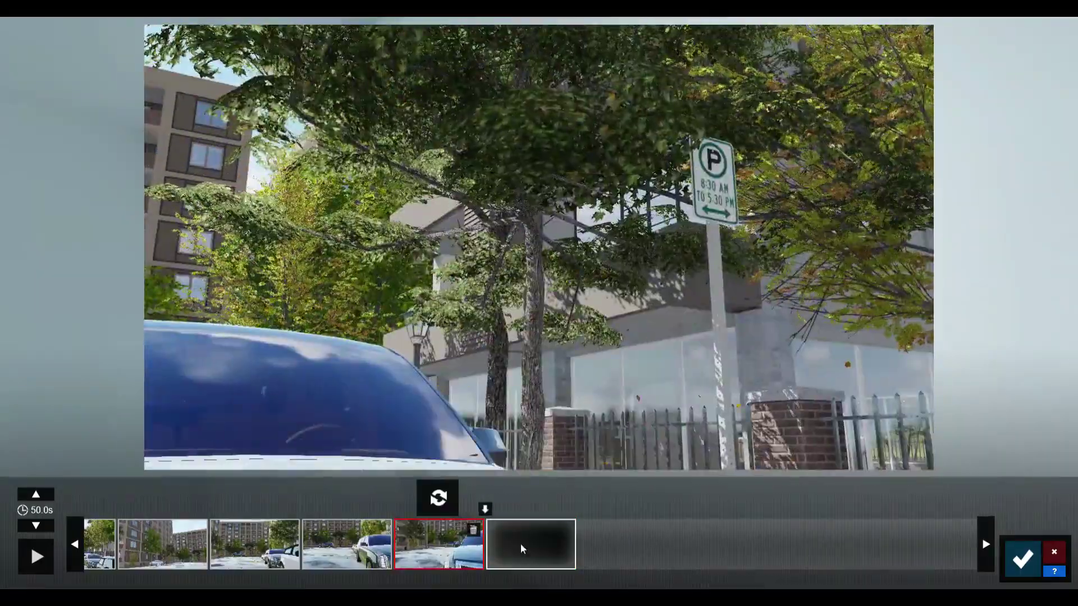
left_click(530, 498)
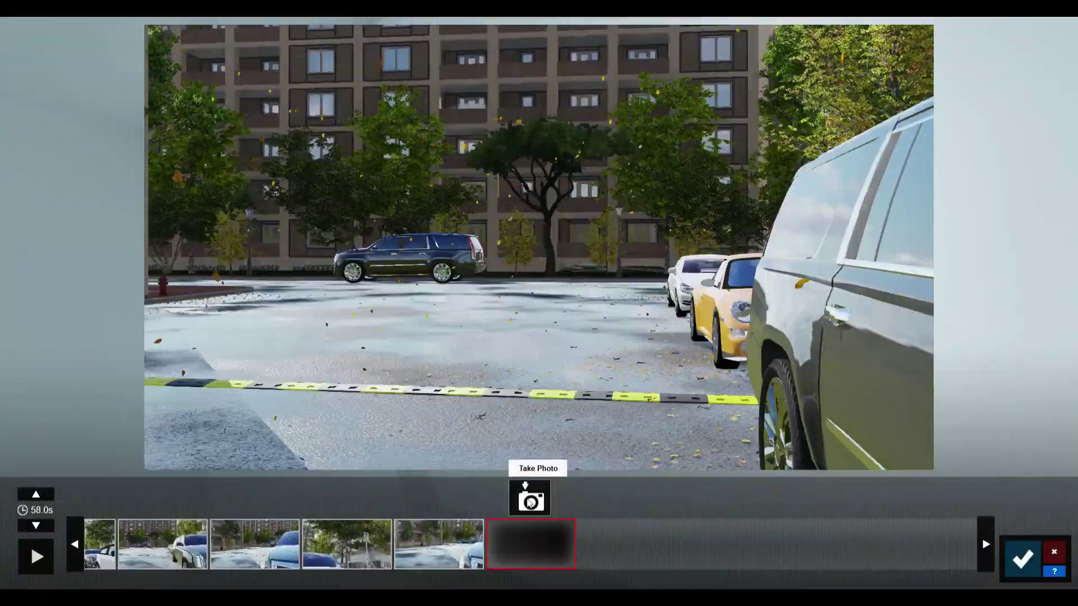
left_click(530, 498)
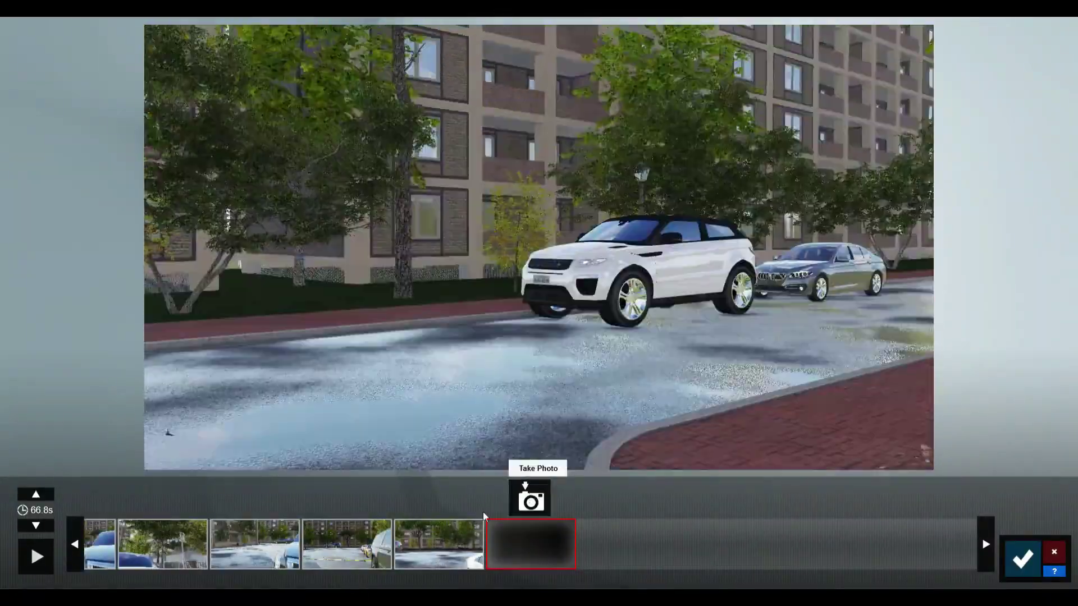
left_click(525, 484)
Preview the clip around 0:20 and raise the Handheld Camera shake strength.
left_click(441, 220)
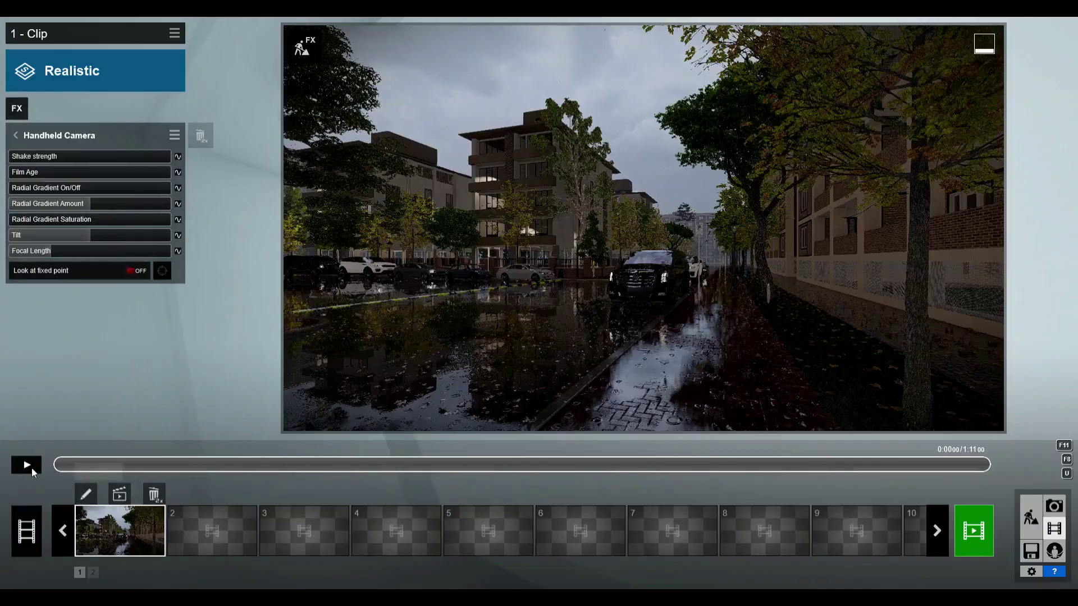
left_click(32, 467)
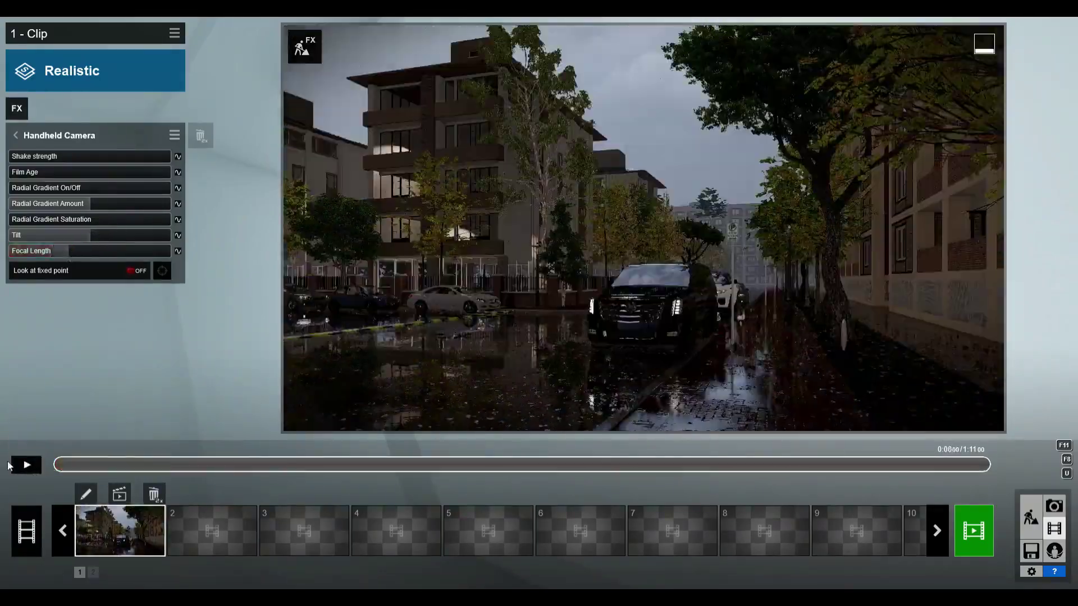
left_click_drag(185, 465, 306, 466)
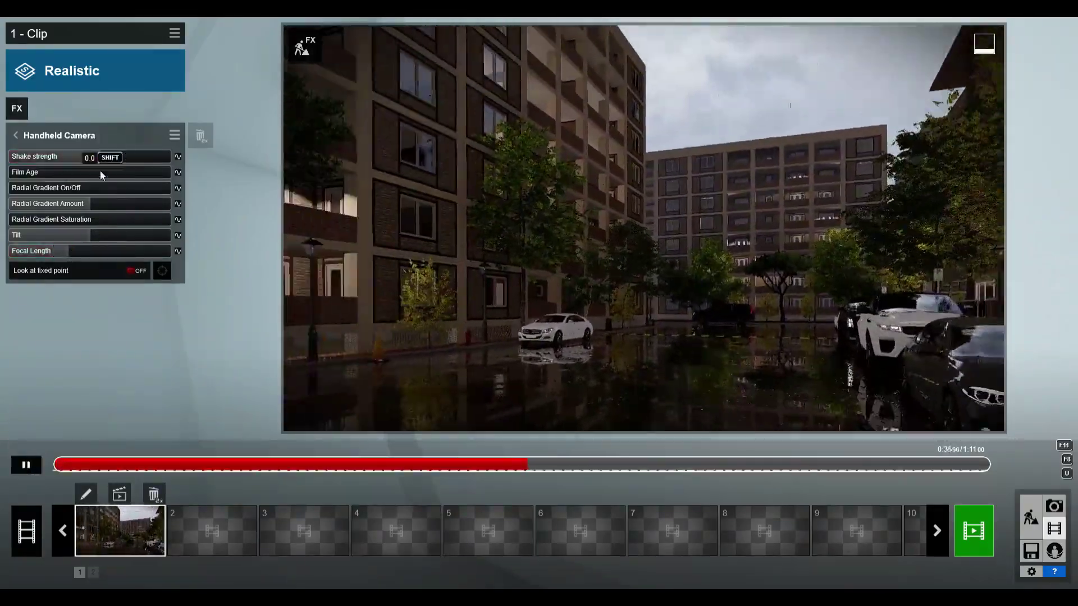
left_click(94, 157)
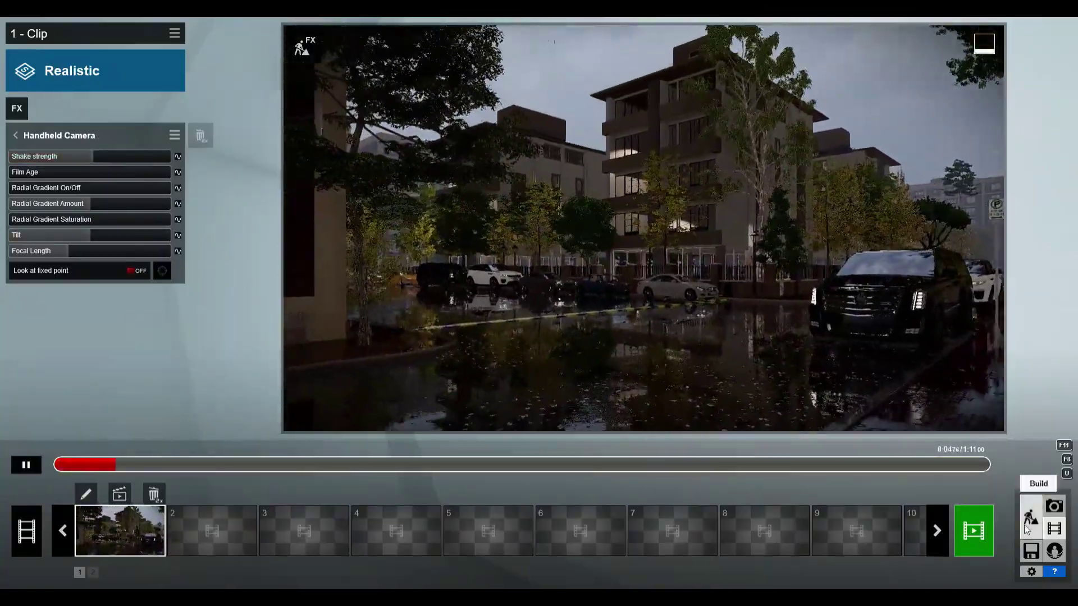
left_click(1030, 516)
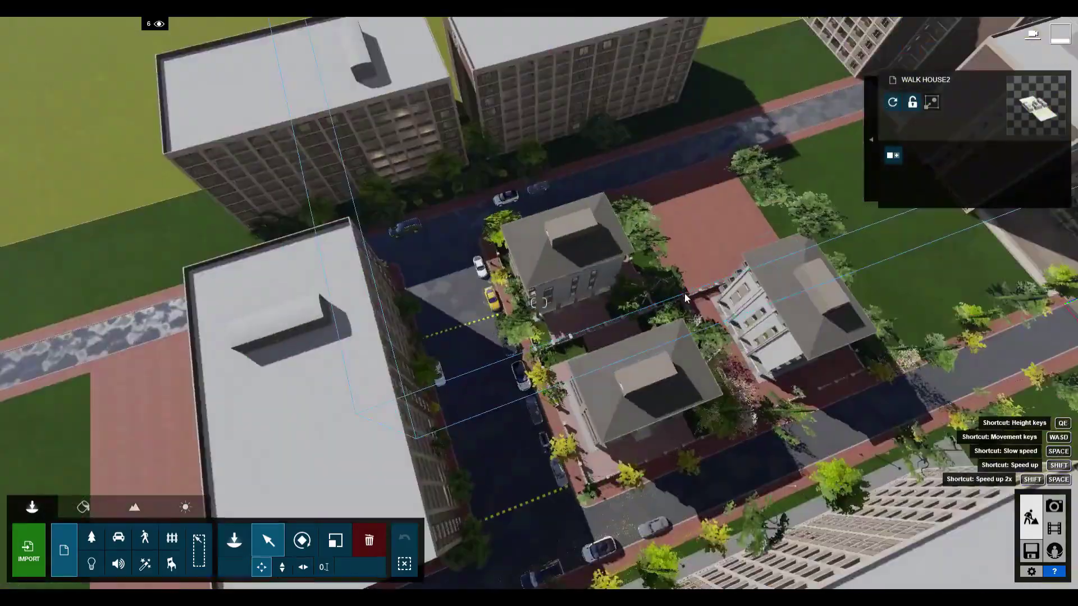
Show the keyframe strip of the 1:11 street clip for editing.
left_click(64, 550)
left_click(92, 537)
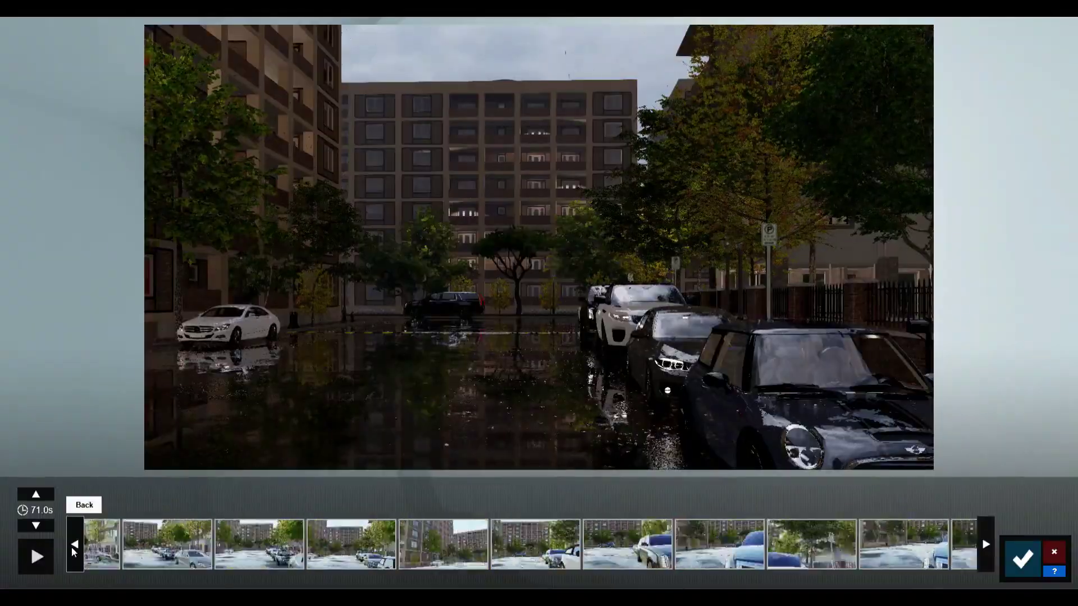
Insert a new camera keyframe after the eighth keyframe.
left_click(72, 547)
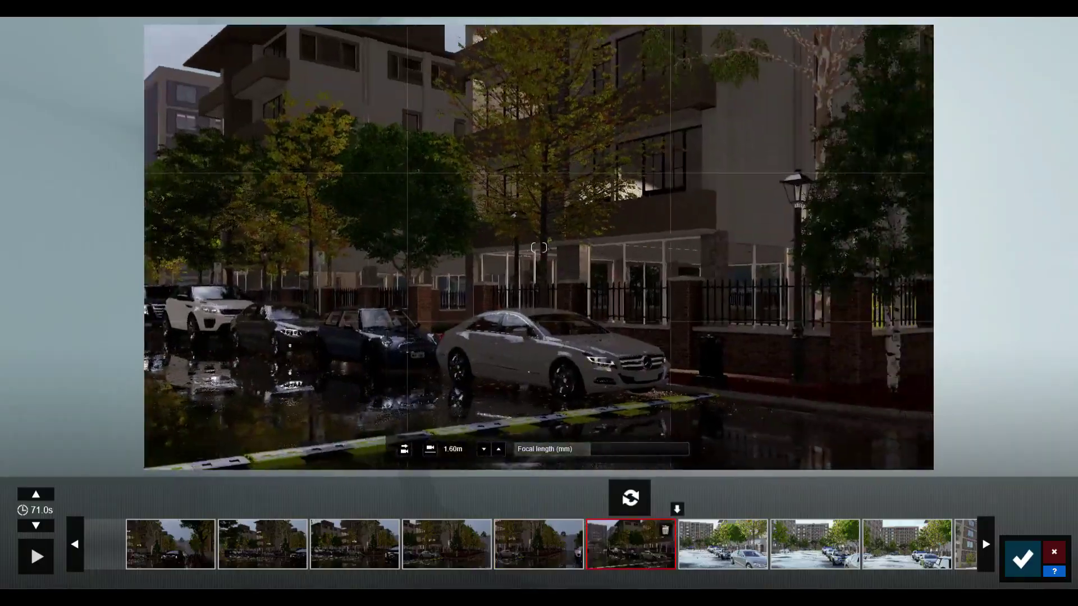
left_click(723, 538)
left_click(795, 534)
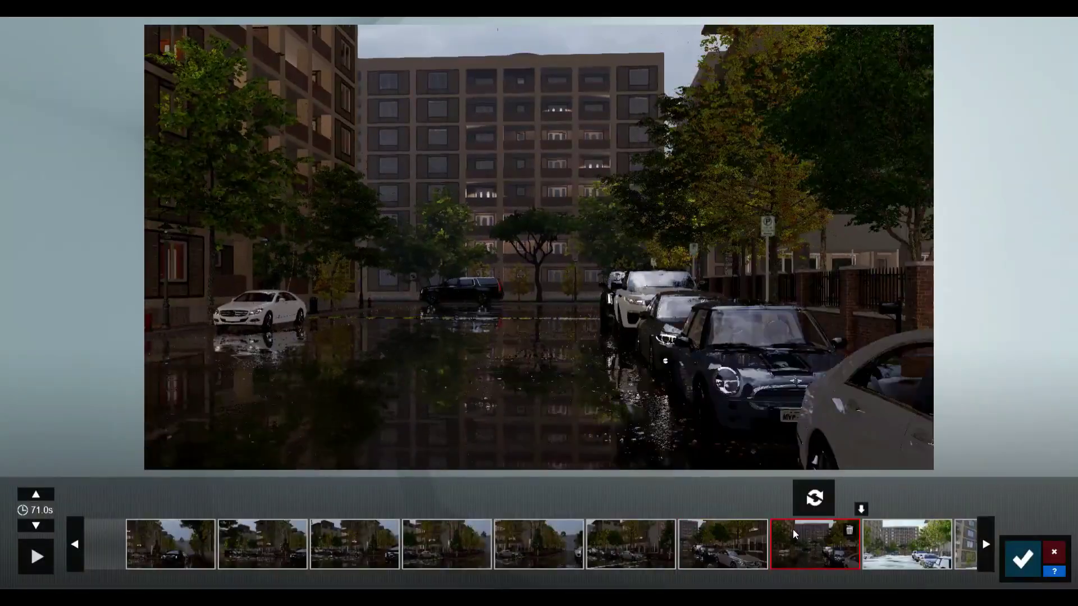
left_click(814, 498)
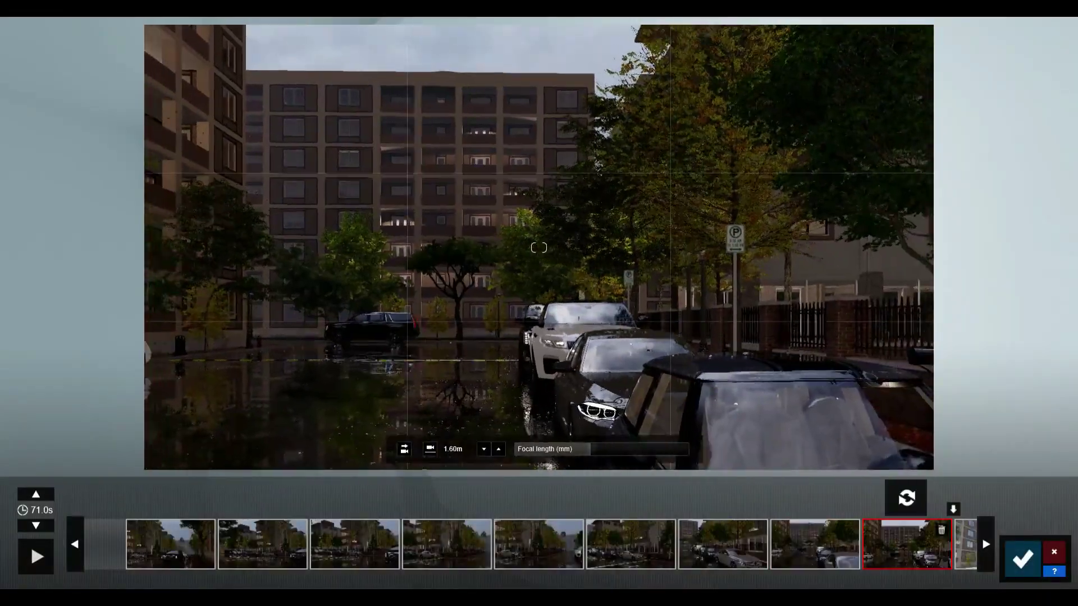
Add another keyframe facing the parked cars and scrub the clip to about 0:35.
left_click(986, 544)
left_click(712, 561)
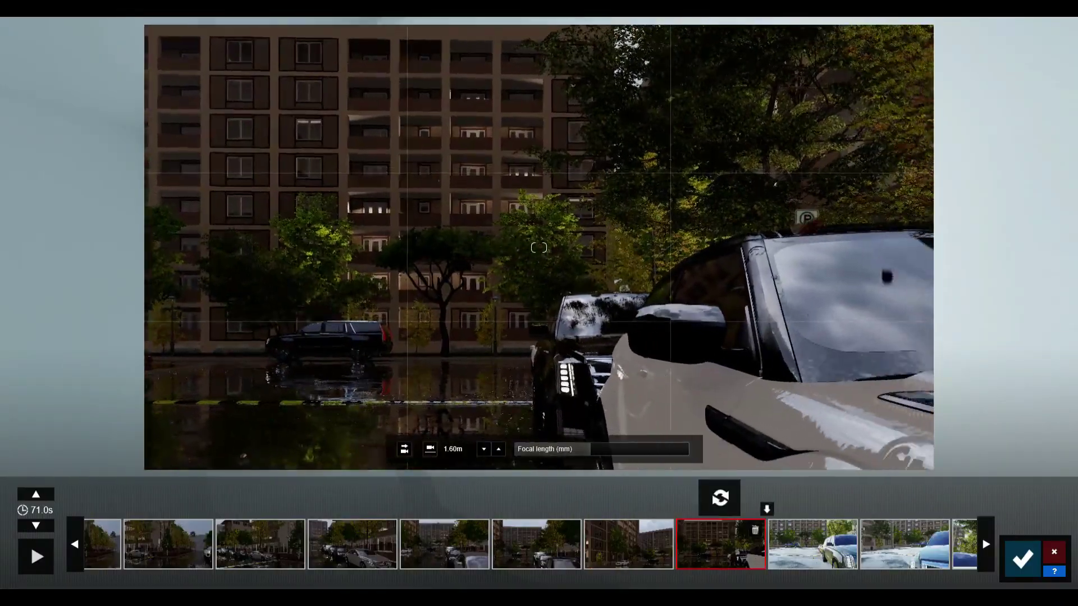
left_click(720, 498)
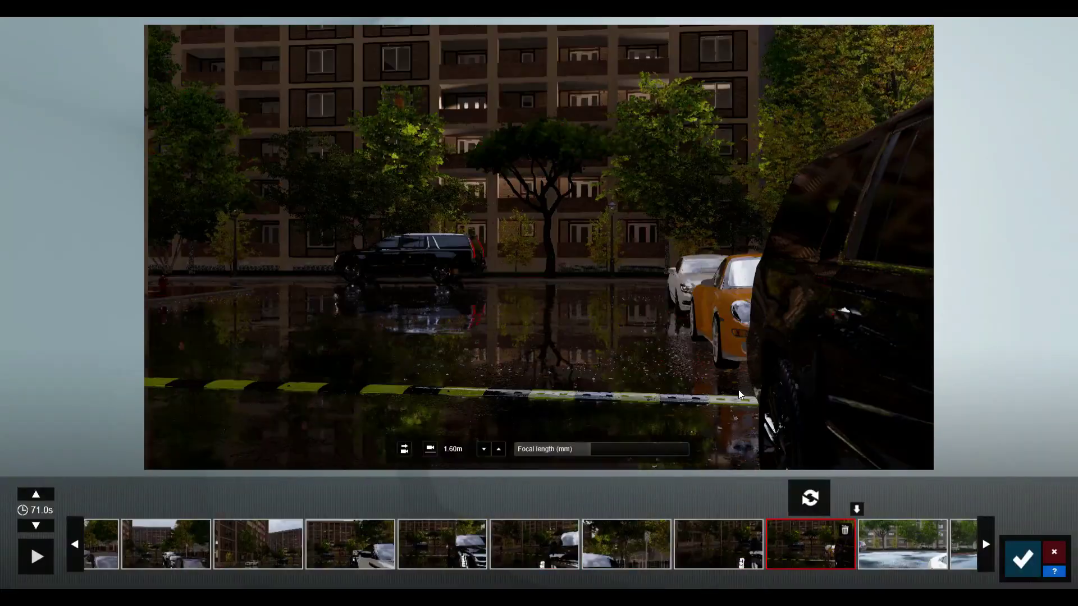
right_click_drag(739, 395, 739, 395)
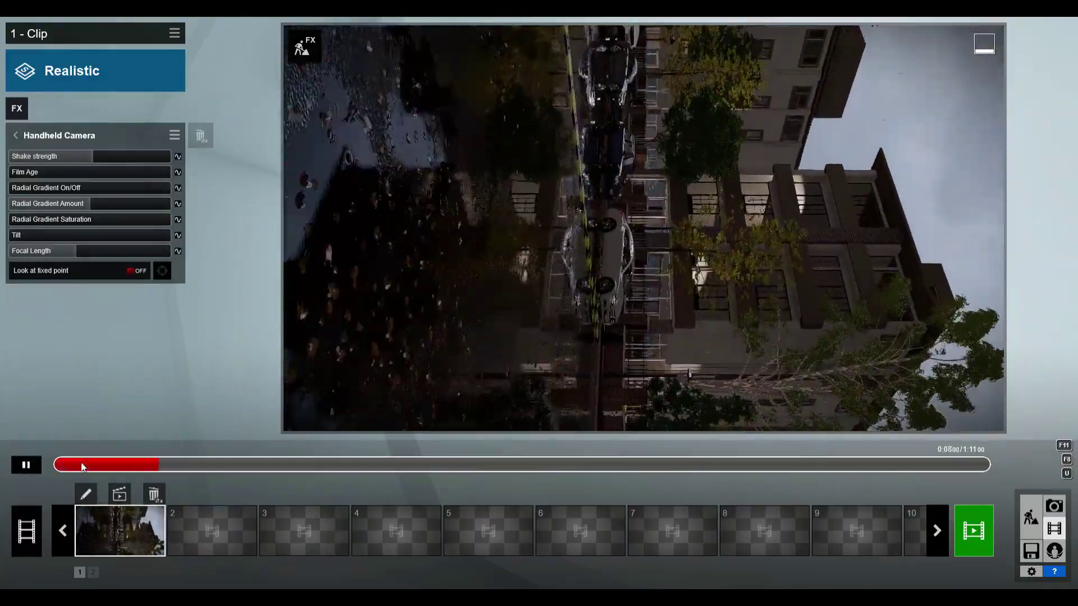
left_click_drag(82, 466, 918, 568)
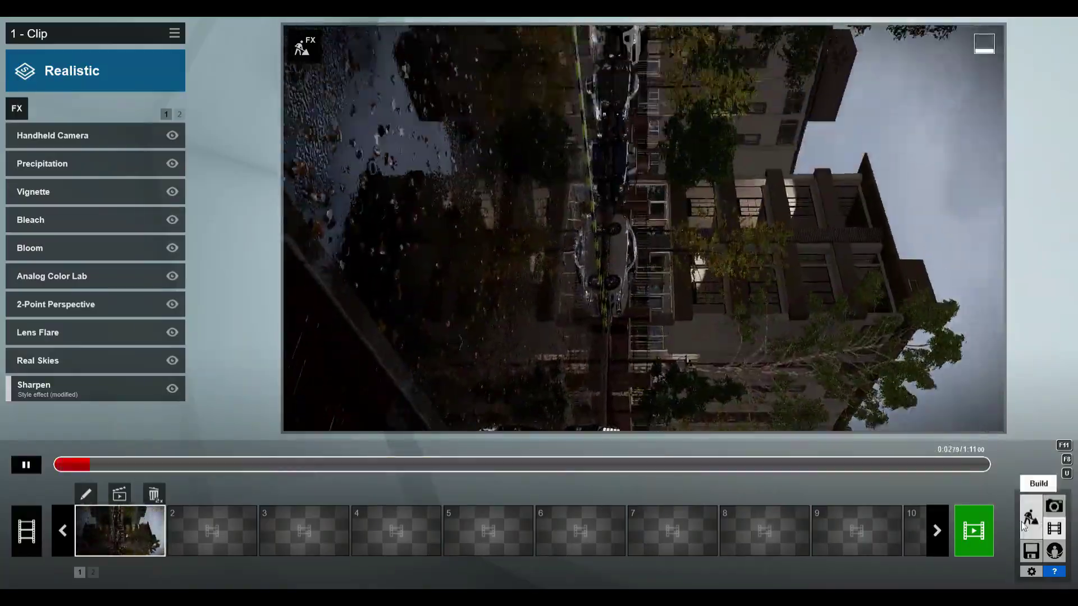
Rework the Mass Move car path and lower car speed to about 45 km/h.
left_click(1029, 519)
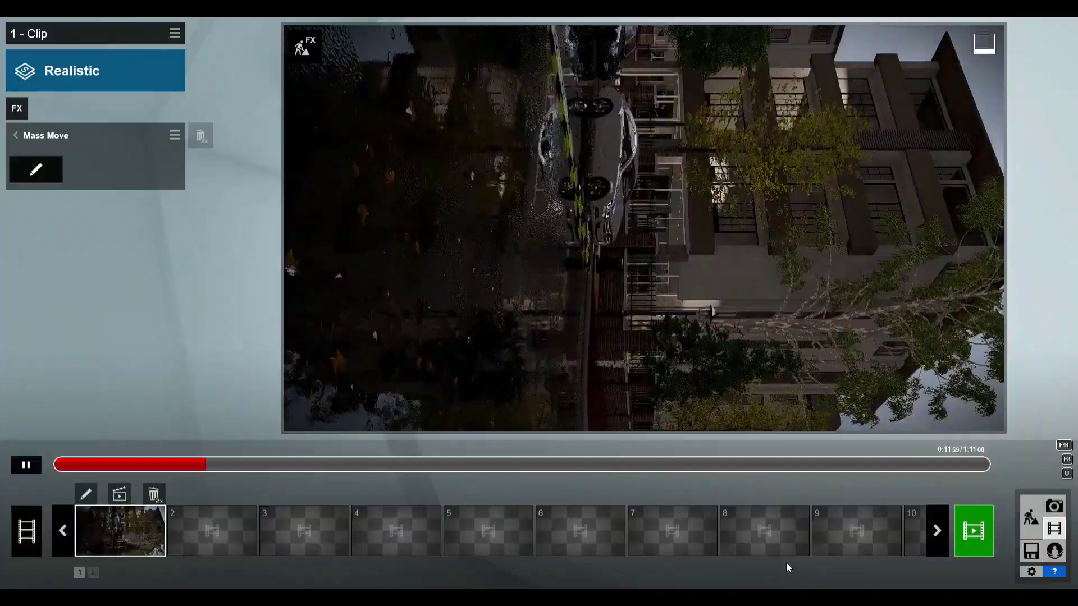
left_click_drag(592, 465, 606, 469)
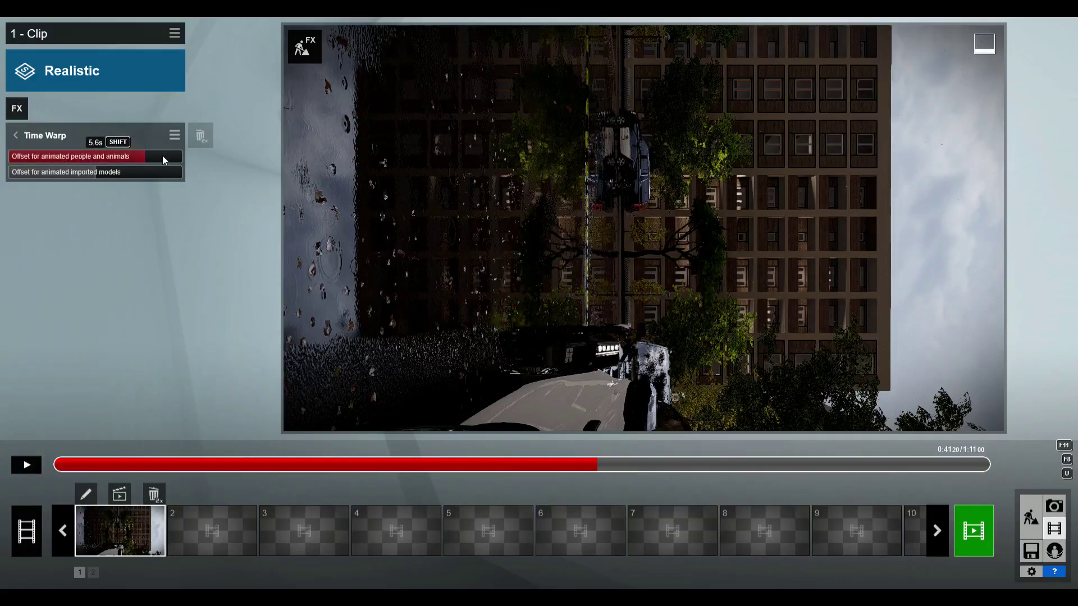
left_click_drag(614, 450, 705, 497)
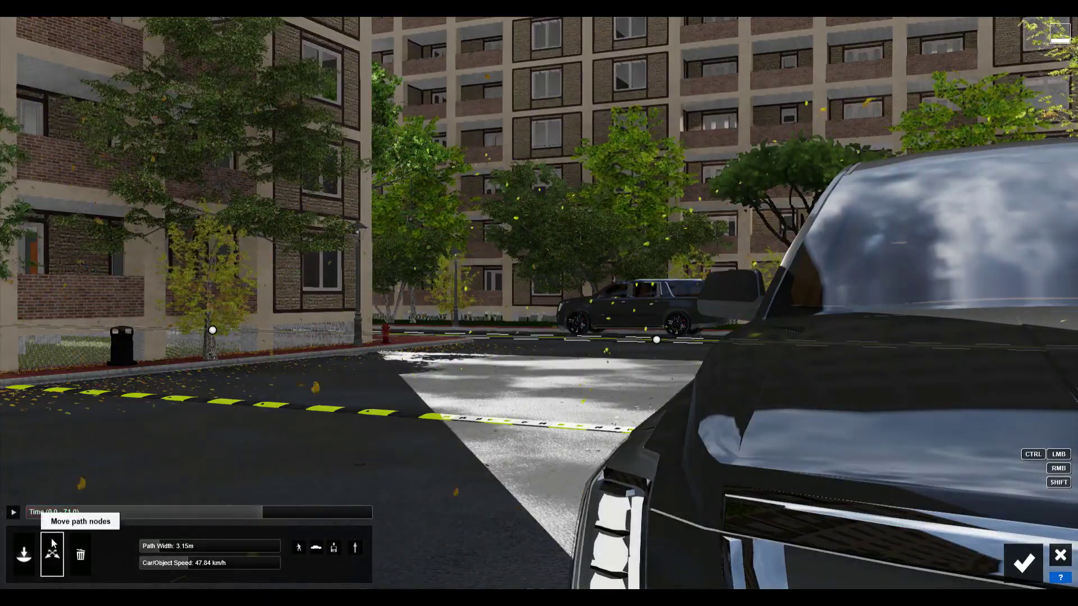
left_click(186, 564)
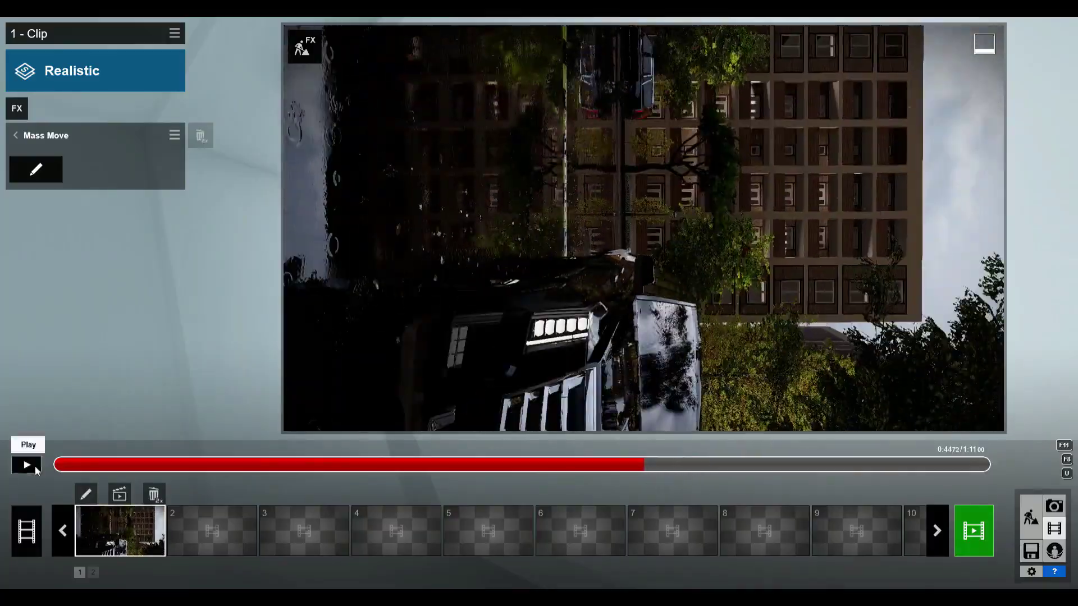
Replay and recalculate the Mass Move car paths, then review the clip's effect stack.
left_click(34, 465)
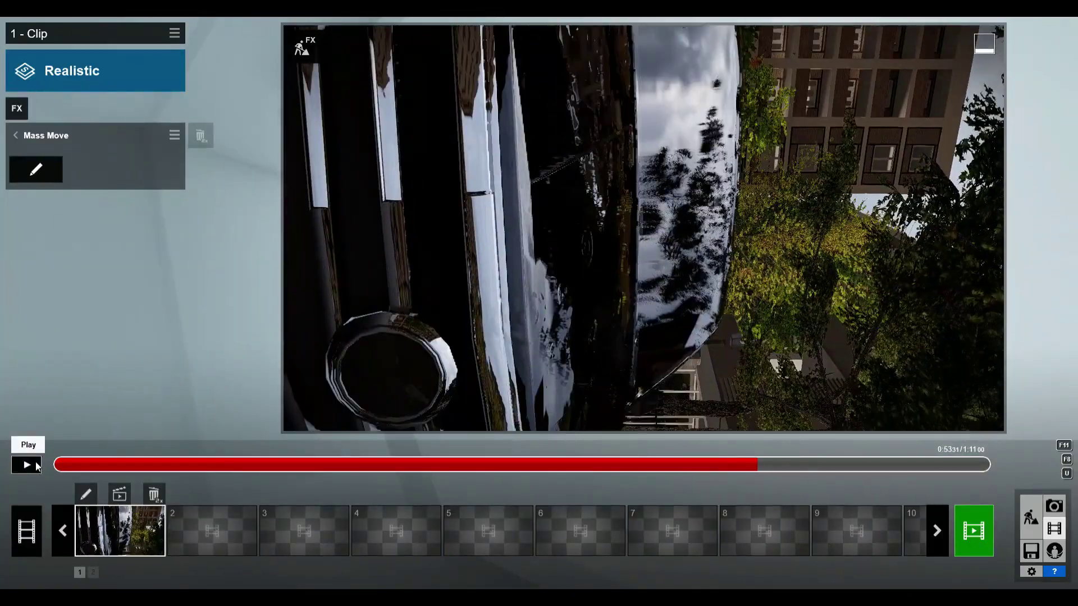
left_click(36, 466)
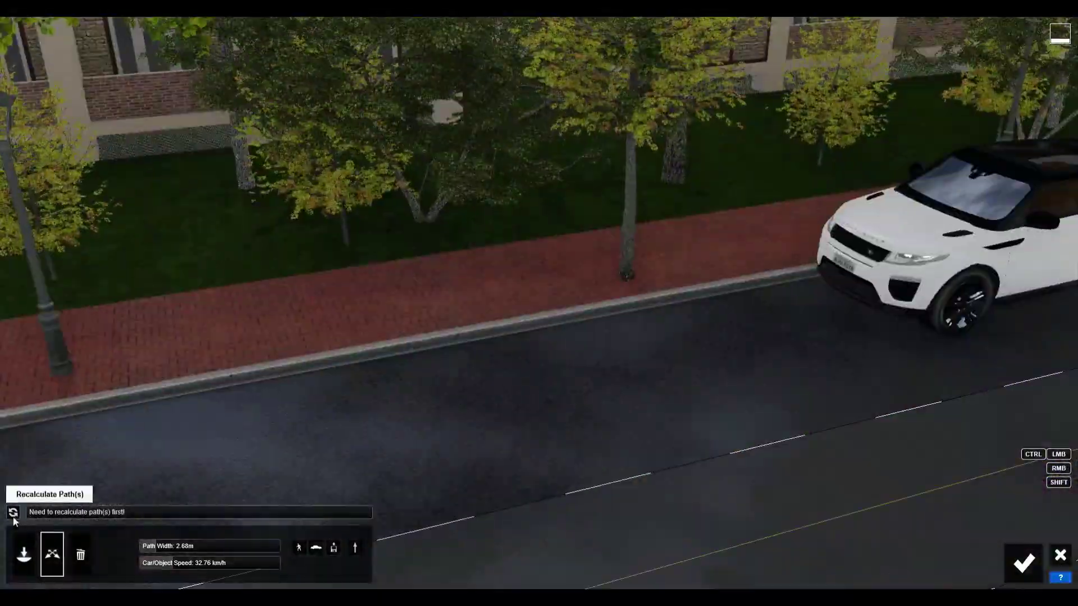
left_click(13, 513)
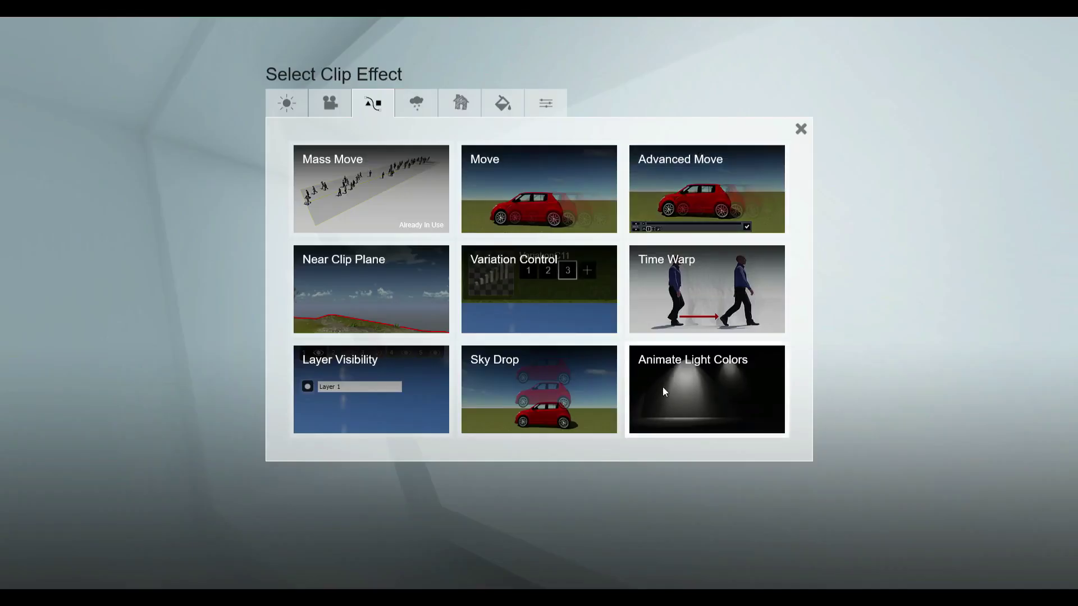
left_click(502, 102)
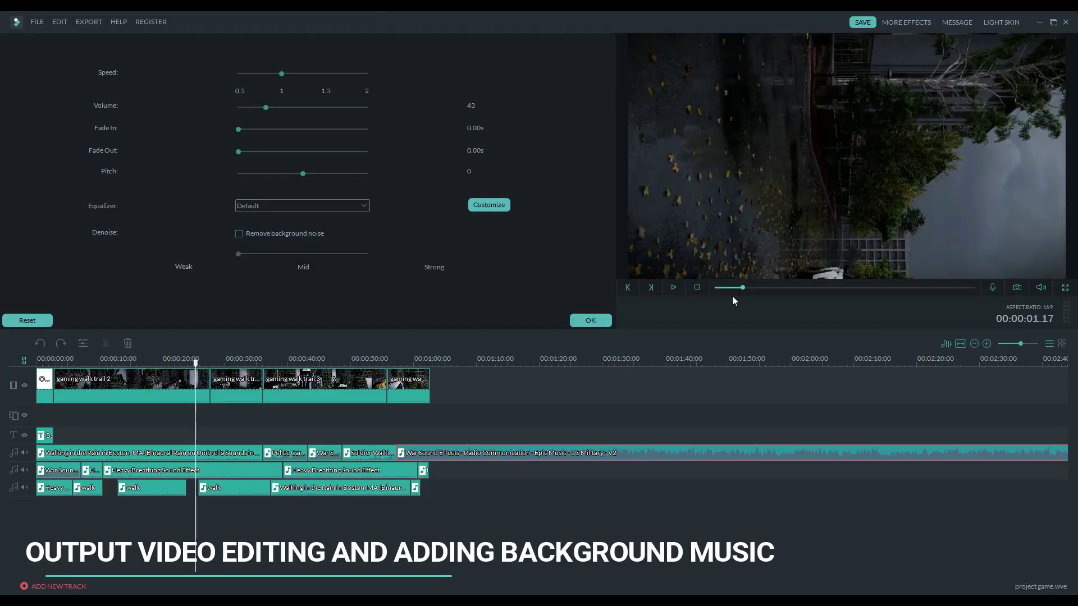
Trim the long war sound track to end with the video near 1:00, then replay from start.
left_click(339, 382)
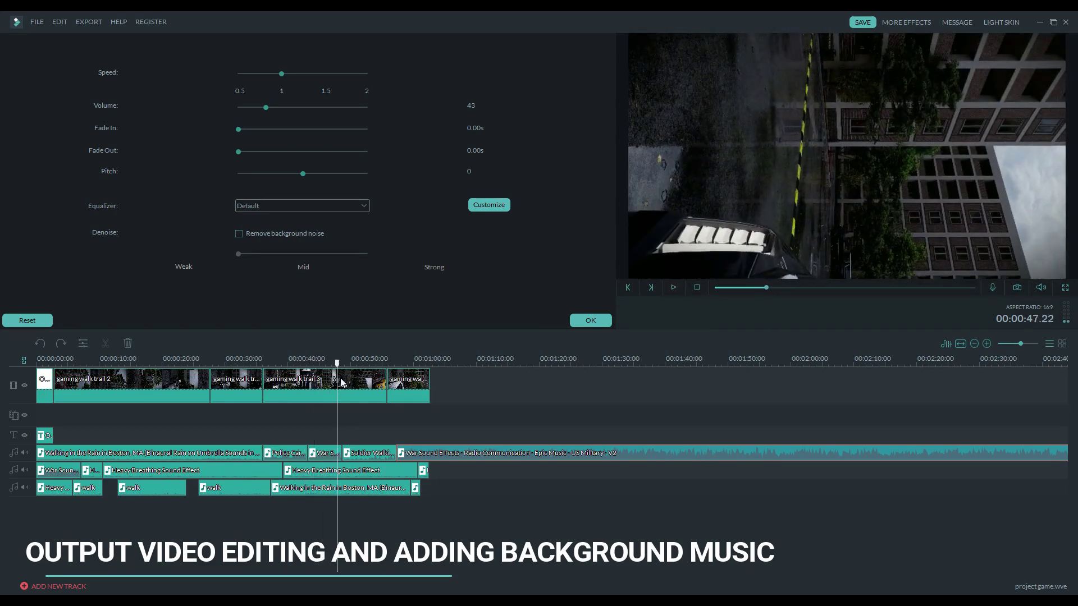
left_click(589, 321)
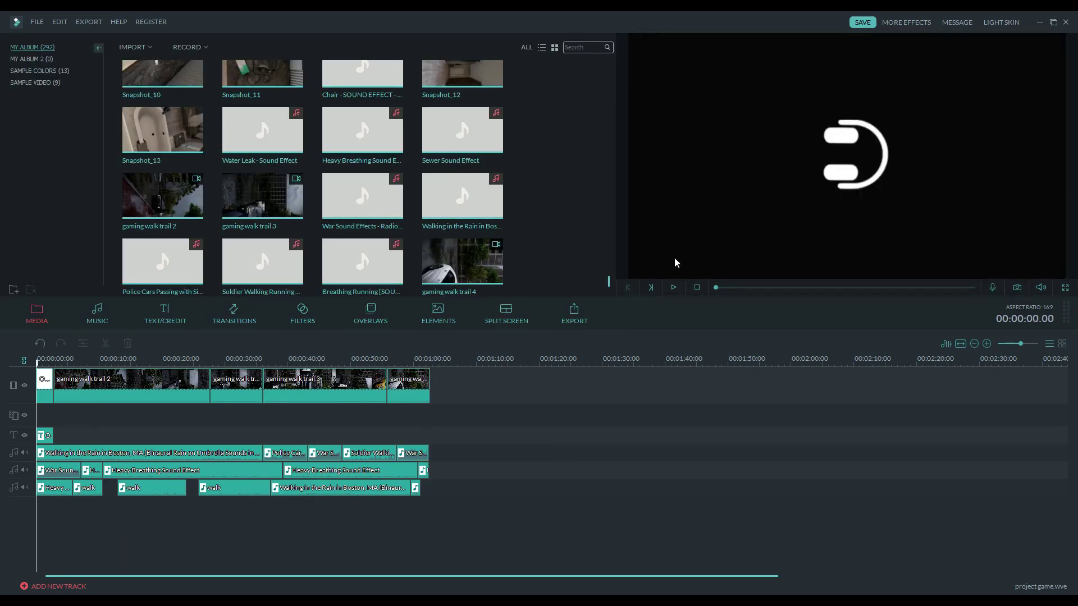
left_click(701, 288)
left_click(673, 287)
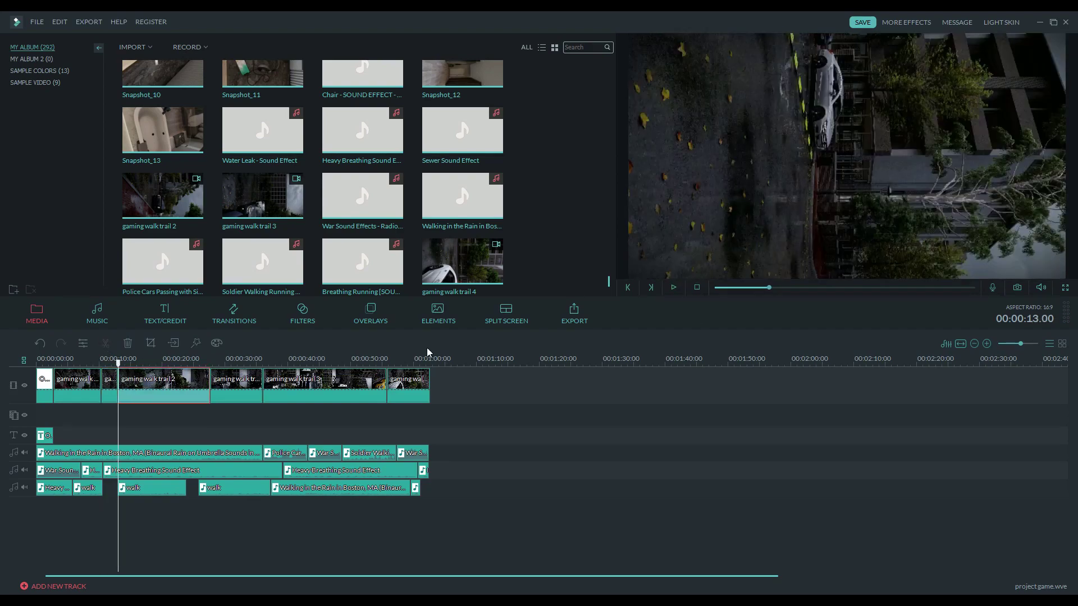
Return the 'gaming walk trail 2' clip near 10 s to 1.00X speed and preview it.
double_click(135, 379)
left_click(673, 287)
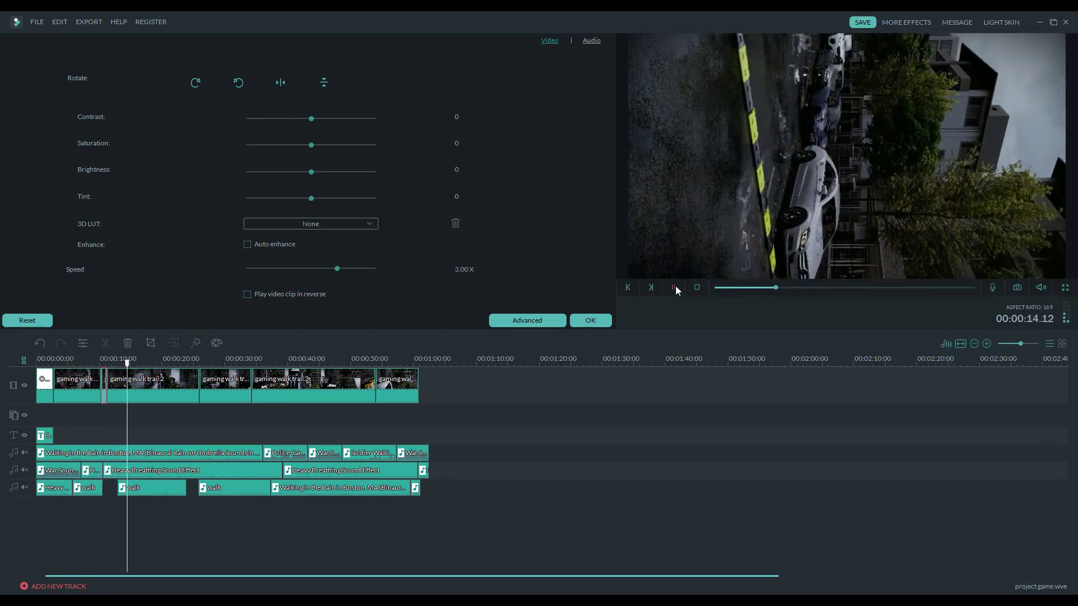
left_click(696, 288)
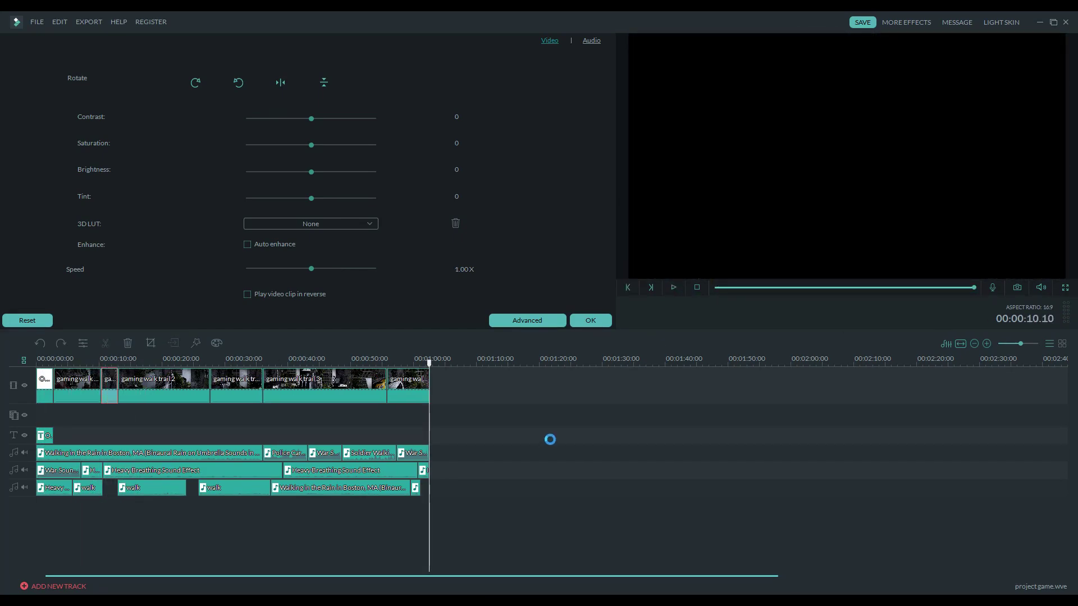
left_click(168, 393)
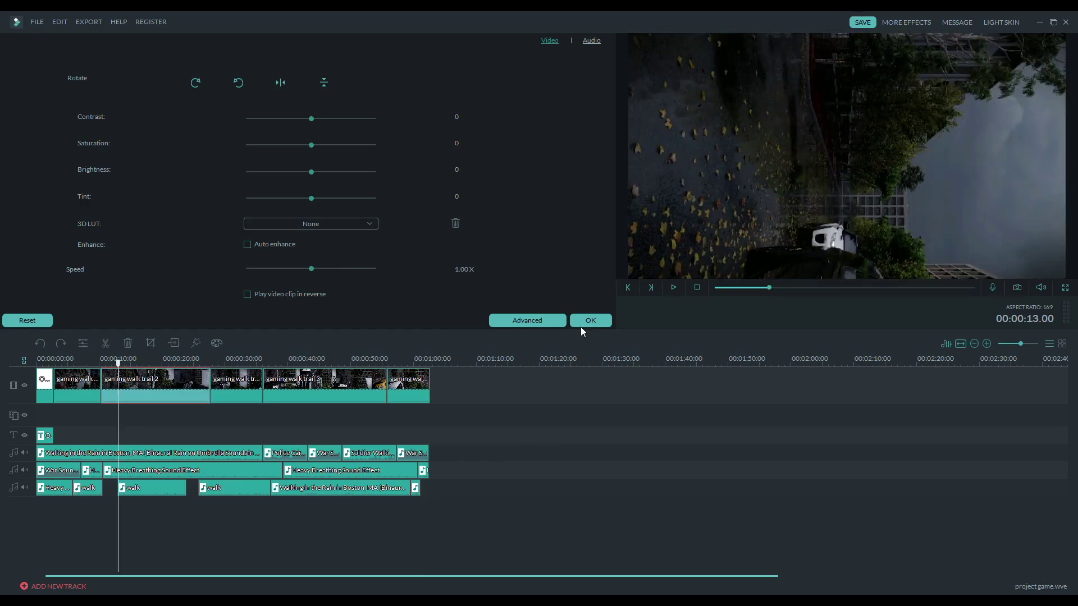